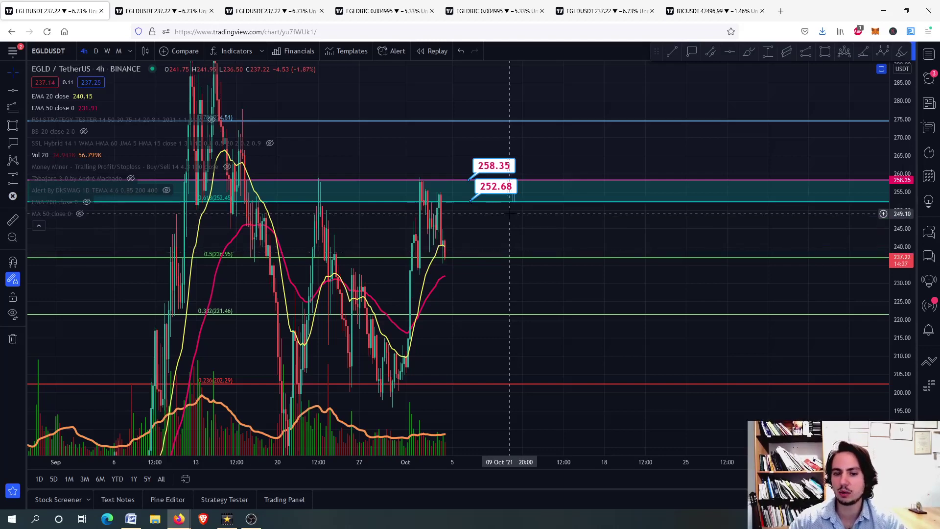
# Step: Examine the EGLDUSDT four-hour price action and volume around the 252.68 to 258.35 resistance zone, with the price pane enlarged
pyautogui.scroll(2, 463, 240)
pyautogui.scroll(1, 463, 240)
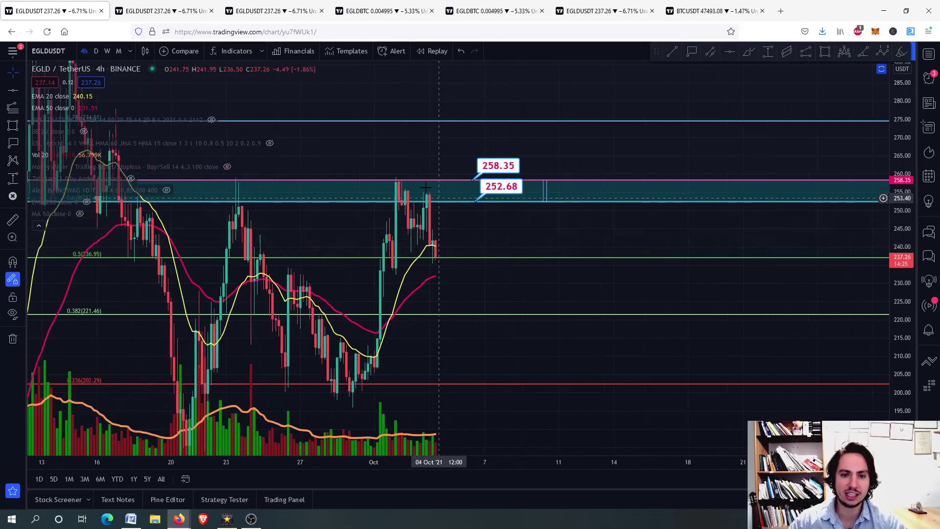
pyautogui.moveTo(362, 235); pyautogui.dragTo(431, 246)
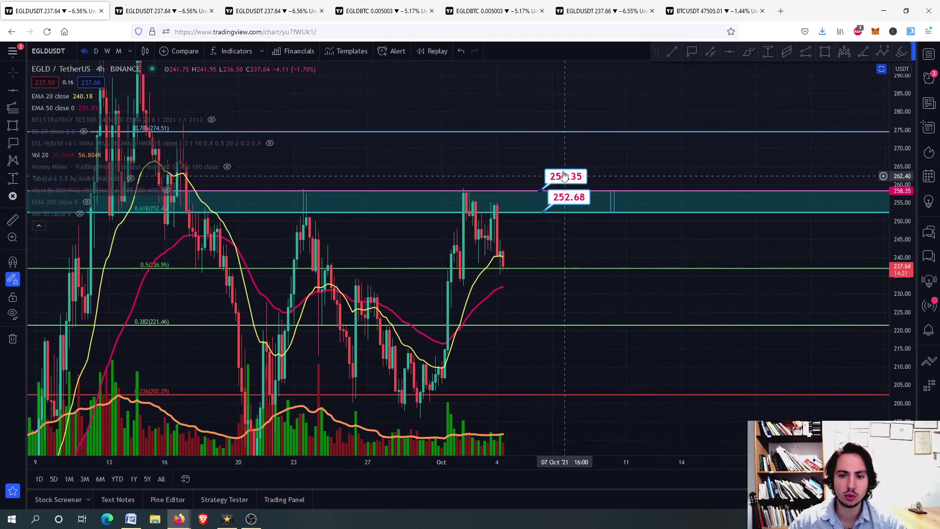
pyautogui.scroll(-3, 453, 185)
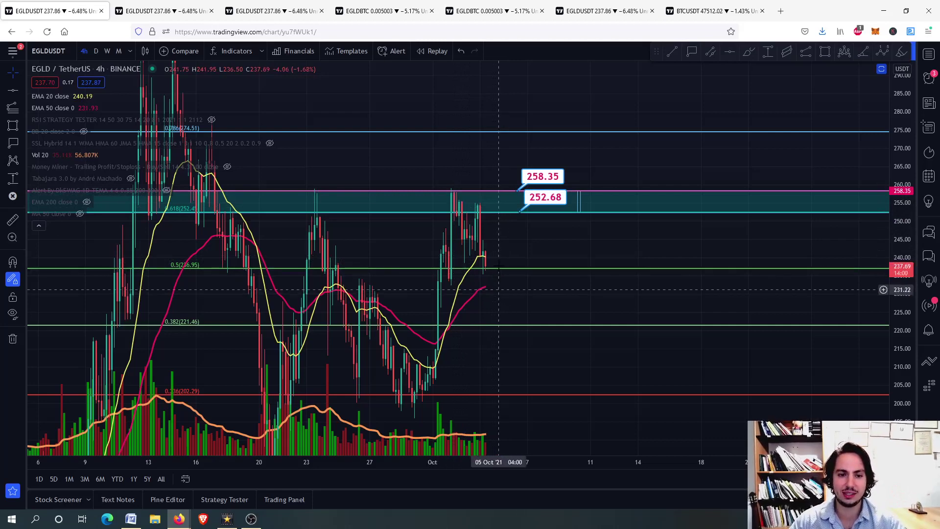
pyautogui.moveTo(509, 240); pyautogui.dragTo(548, 228)
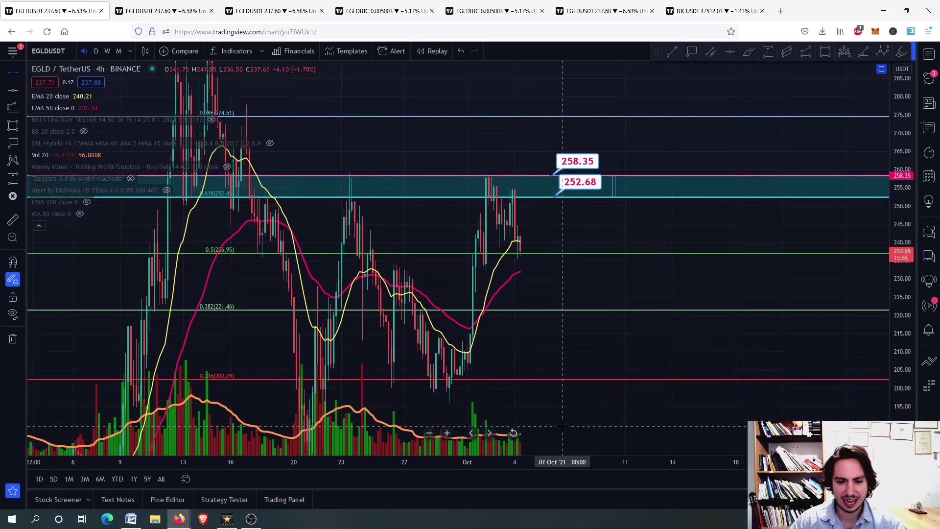
pyautogui.doubleClick(514, 289)
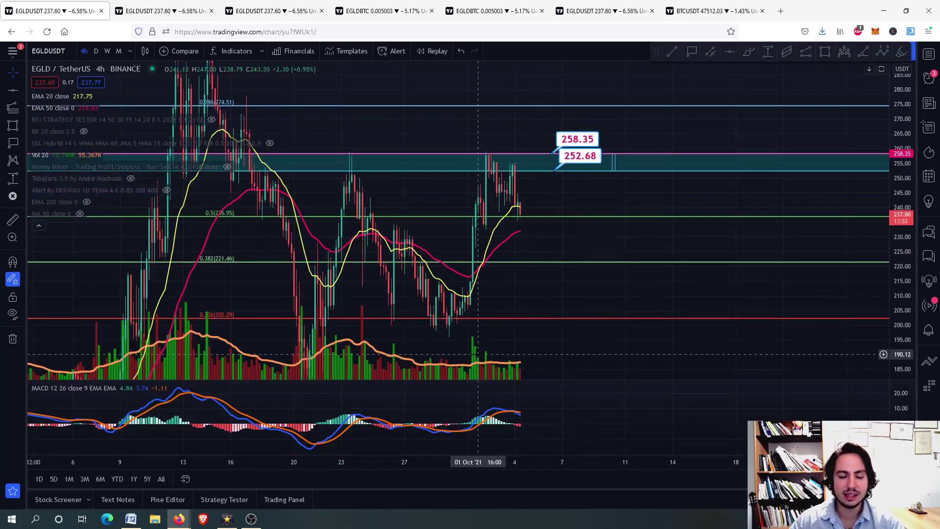
pyautogui.doubleClick(508, 356)
pyautogui.scroll(2, 513, 343)
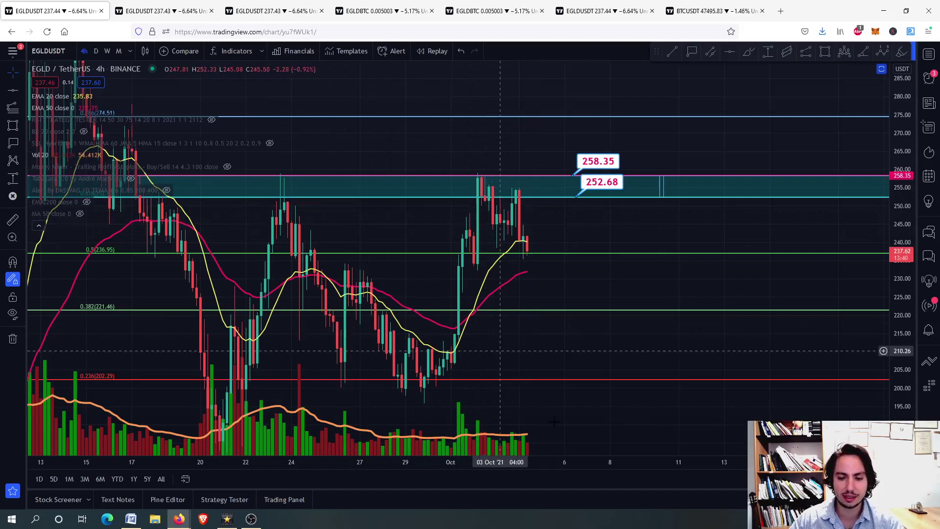
pyautogui.scroll(10, 489, 436)
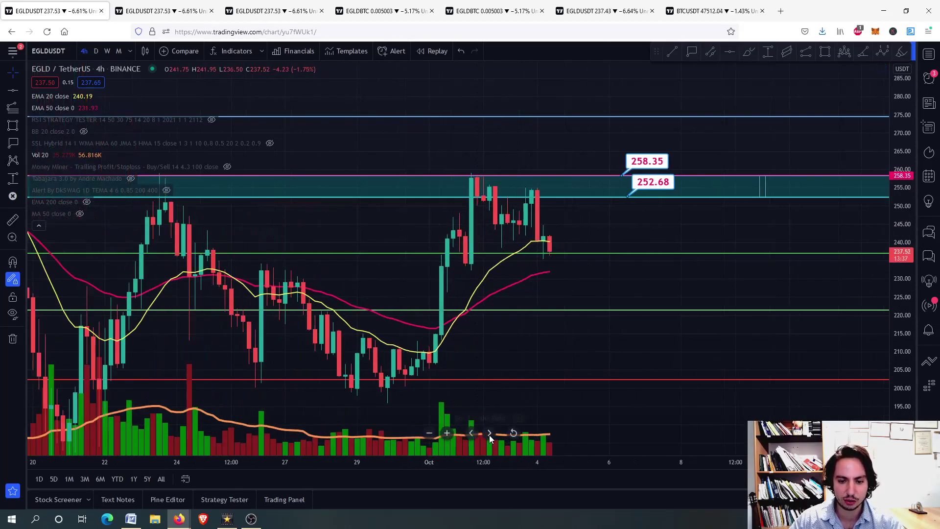
pyautogui.scroll(-8, 370, 417)
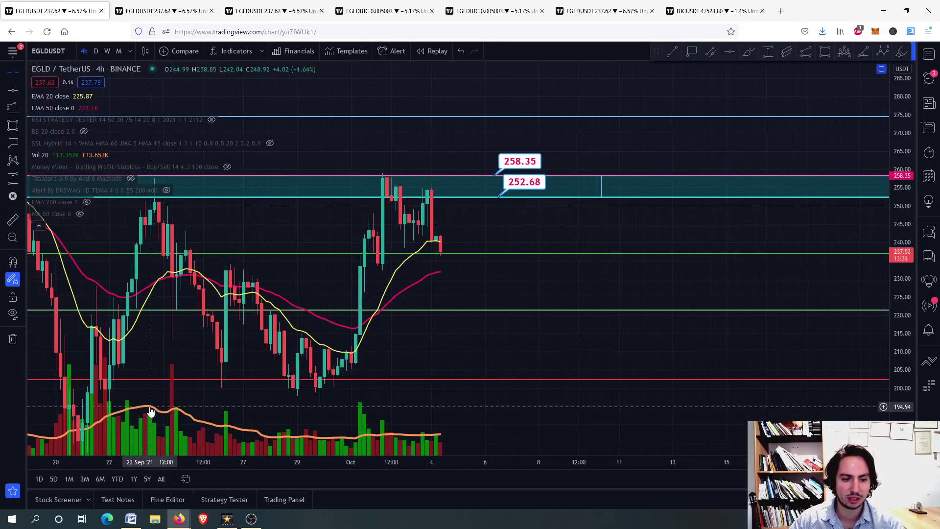
# Step: Maximize the MACD pane of the four-hour EGLDUSDT chart and circle the latest MACD and signal line crossover with the Brush
pyautogui.hotkey('ctrl', 'z')
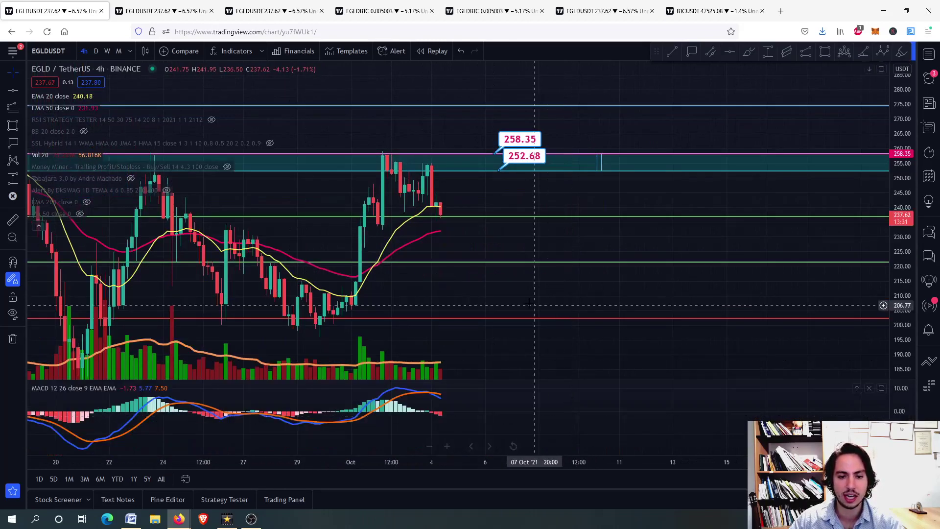
pyautogui.doubleClick(499, 416)
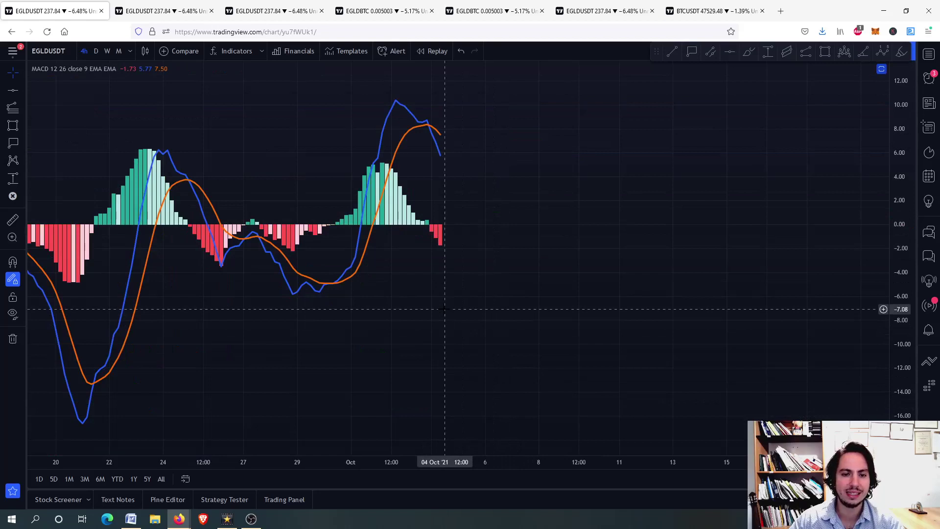
pyautogui.scroll(-3, 444, 308)
pyautogui.moveTo(445, 309); pyautogui.dragTo(548, 372)
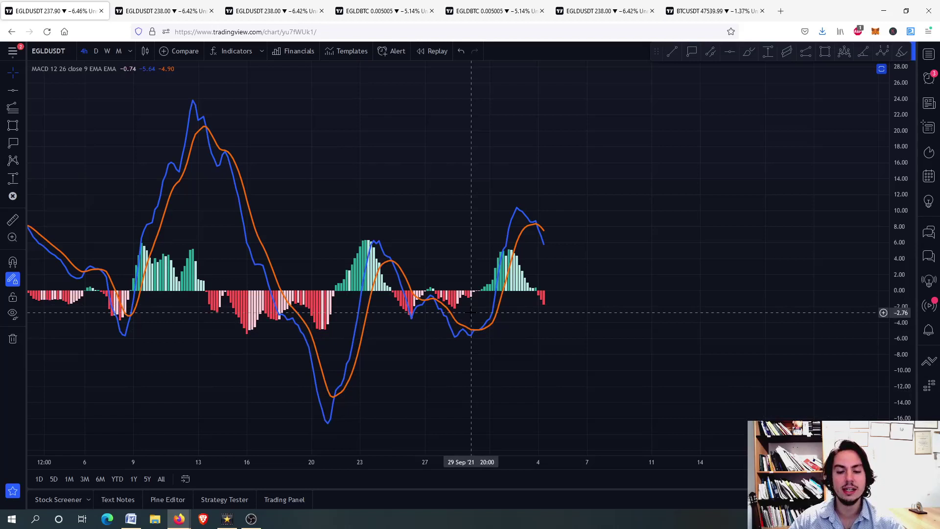
pyautogui.click(749, 51)
pyautogui.moveTo(537, 223); pyautogui.dragTo(541, 228)
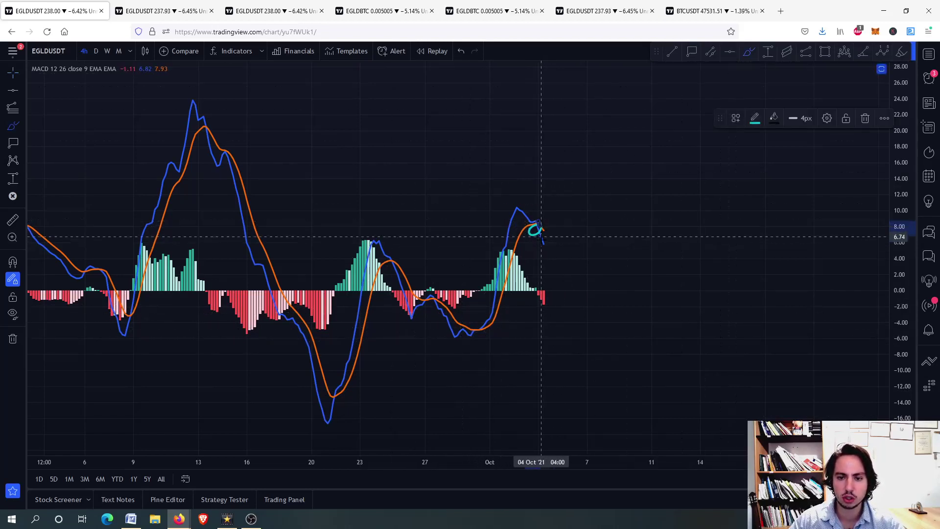
# Step: Examine the four-hour EGLDUSDT Stoch RSI, RSI and CCI readings in the second chart, enlarging each indicator pane in turn
pyautogui.click(179, 7)
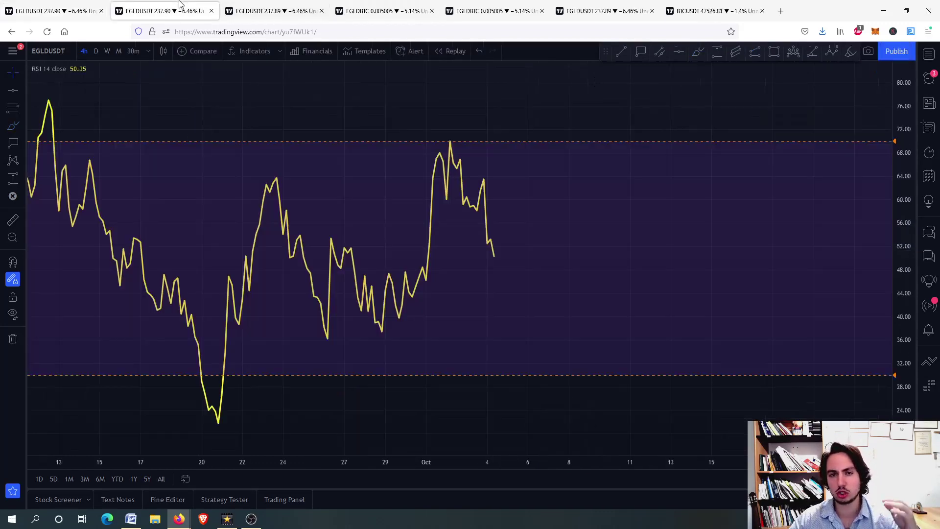
pyautogui.doubleClick(626, 252)
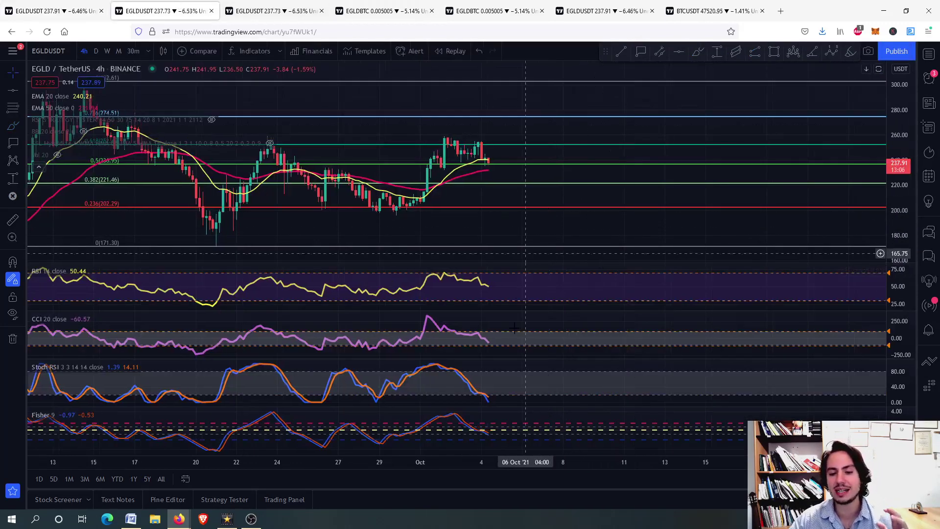
pyautogui.doubleClick(533, 386)
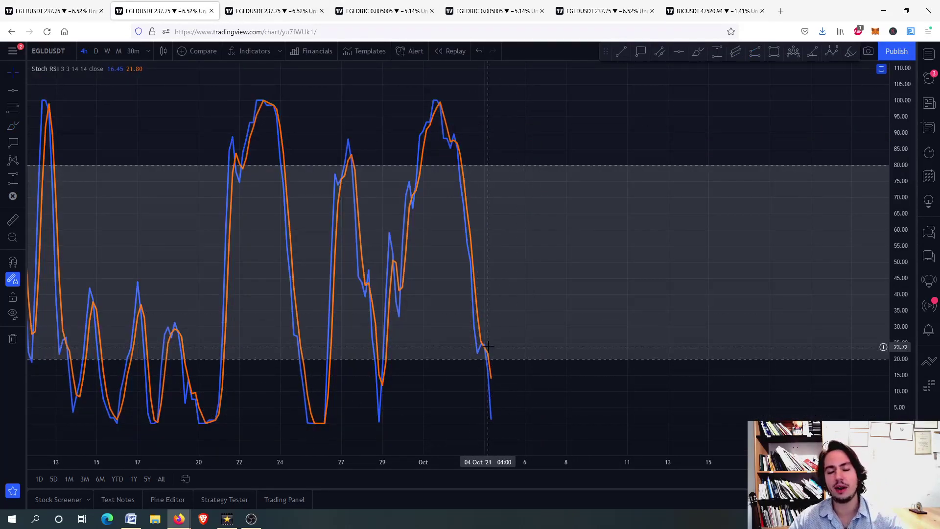
pyautogui.doubleClick(560, 323)
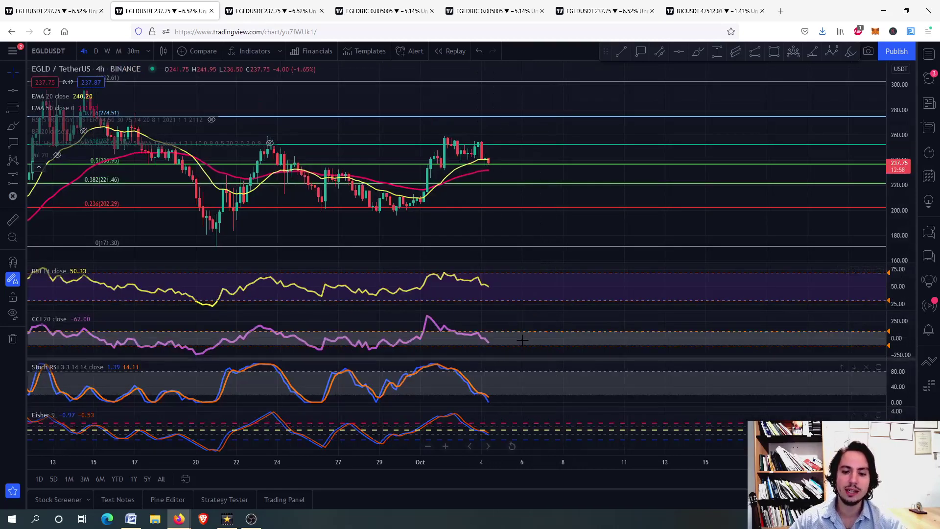
pyautogui.doubleClick(489, 280)
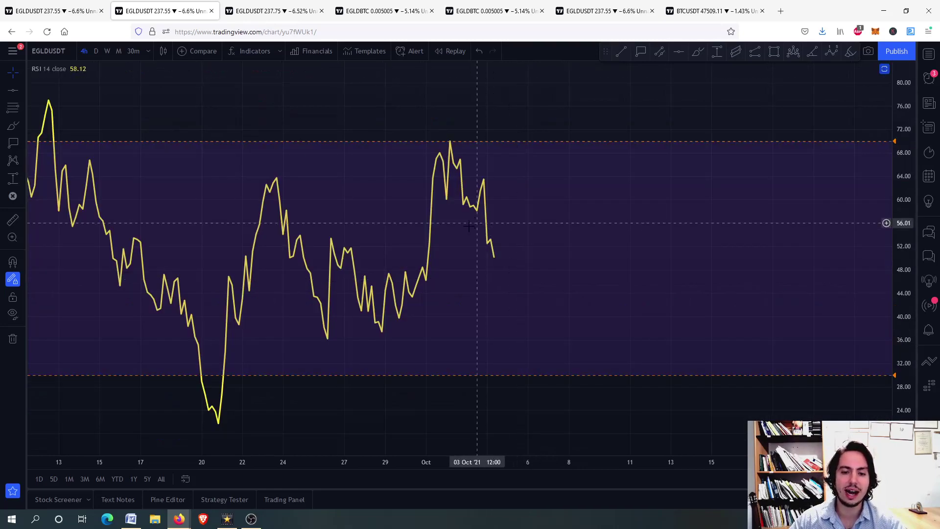
pyautogui.doubleClick(556, 349)
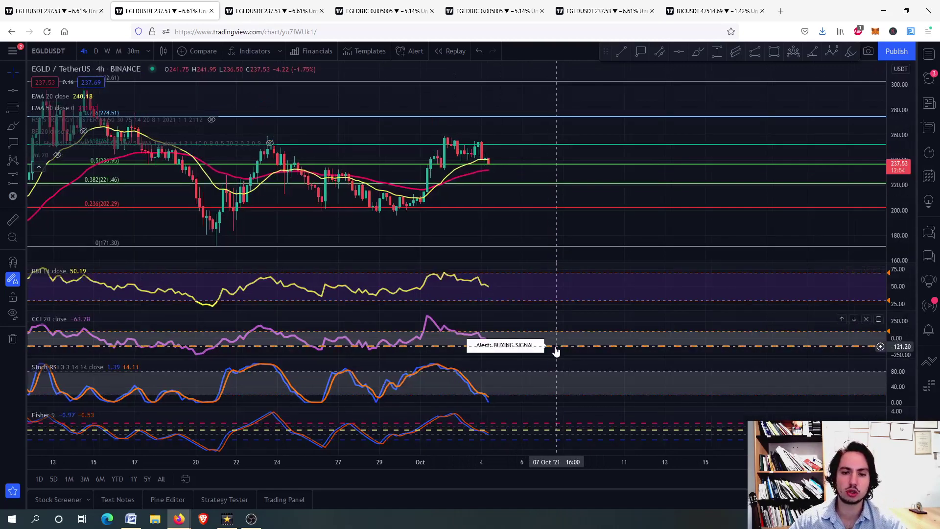
pyautogui.doubleClick(506, 348)
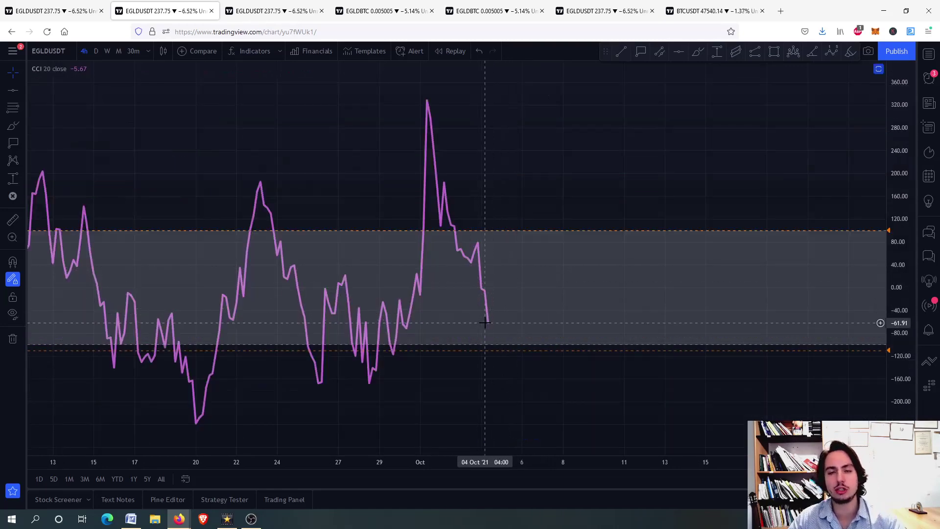
pyautogui.doubleClick(532, 317)
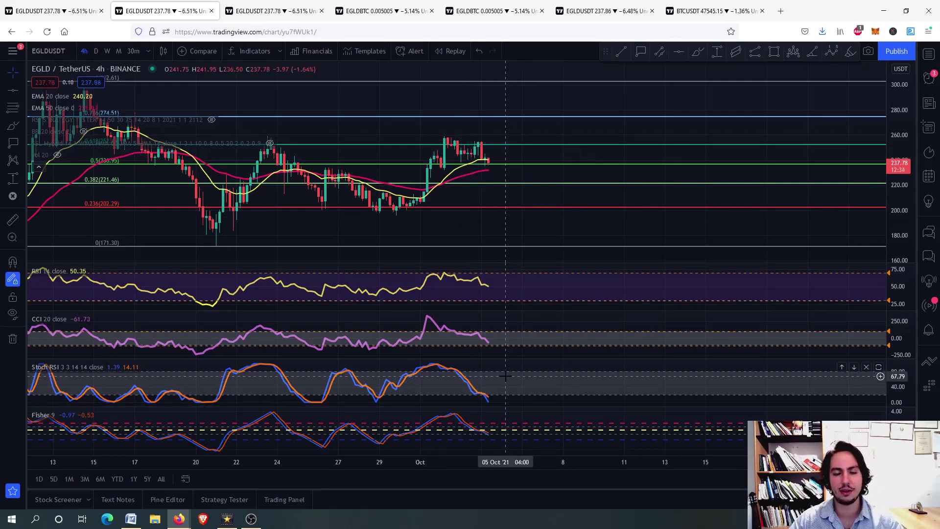
# Step: Switch to the daily EGLDUSDT chart and clear its Fibonacci levels and other drawings
pyautogui.click(249, 5)
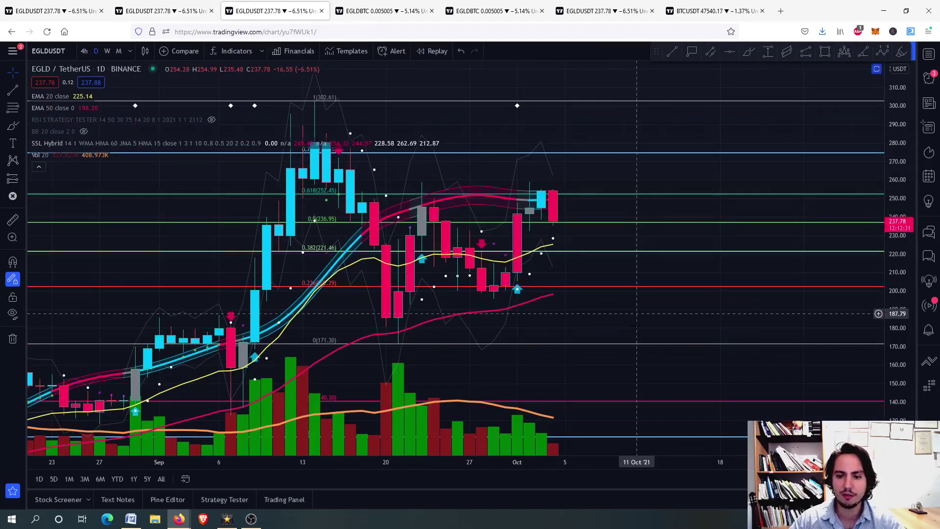
pyautogui.rightClick(636, 313)
pyautogui.click(688, 460)
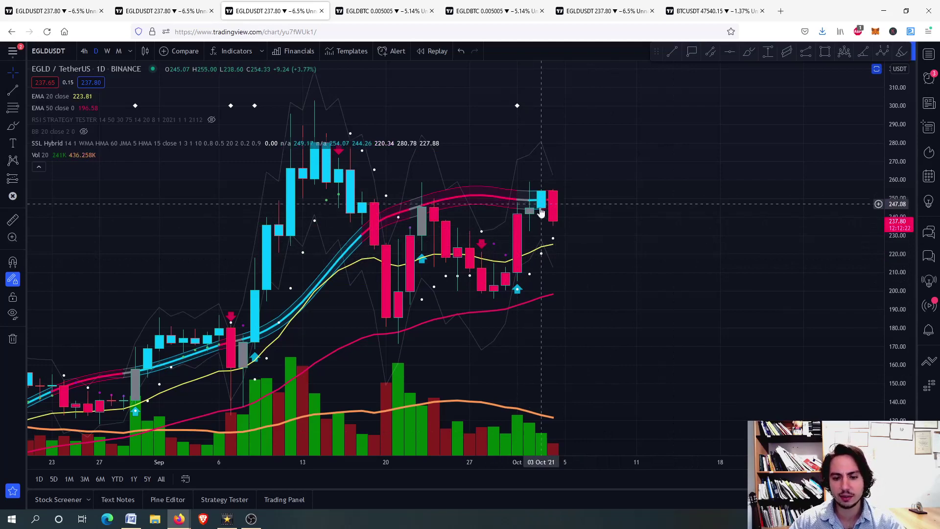
# Step: Bring back the indicator panes beneath the daily EGLDUSDT price chart and hide the SSL Hybrid indicator
pyautogui.scroll(-5, 528, 223)
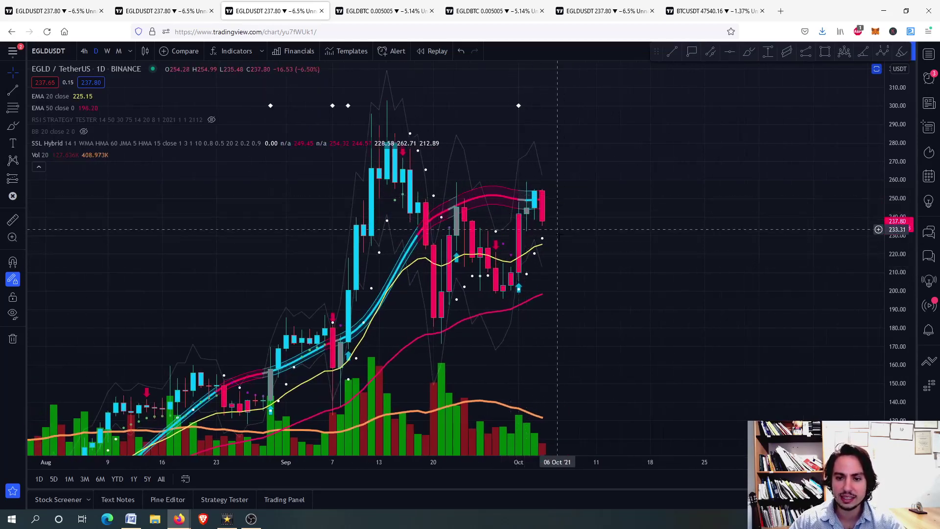
pyautogui.doubleClick(589, 223)
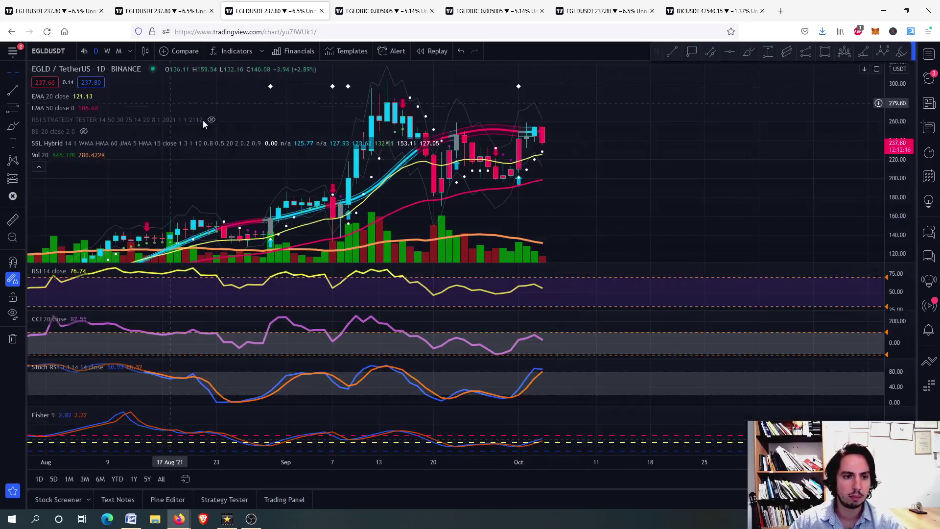
pyautogui.click(269, 143)
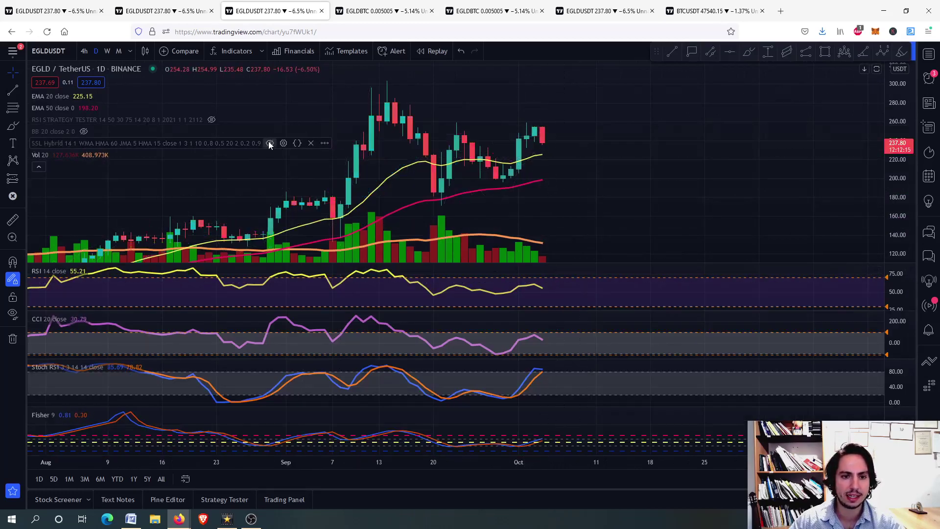
# Step: Examine the daily EGLDUSDT candles, Stoch RSI and RSI in enlarged panes, ending with all panes shown together
pyautogui.doubleClick(612, 159)
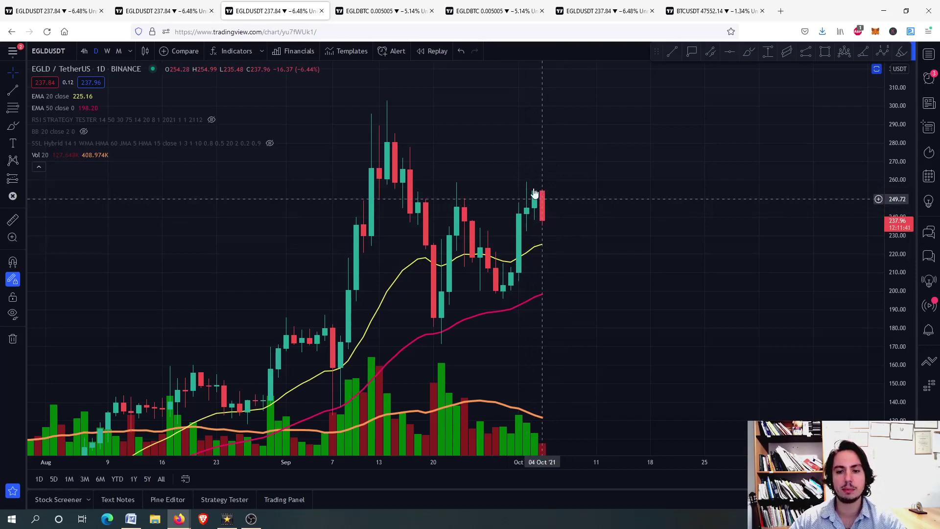
pyautogui.doubleClick(589, 213)
pyautogui.doubleClick(612, 377)
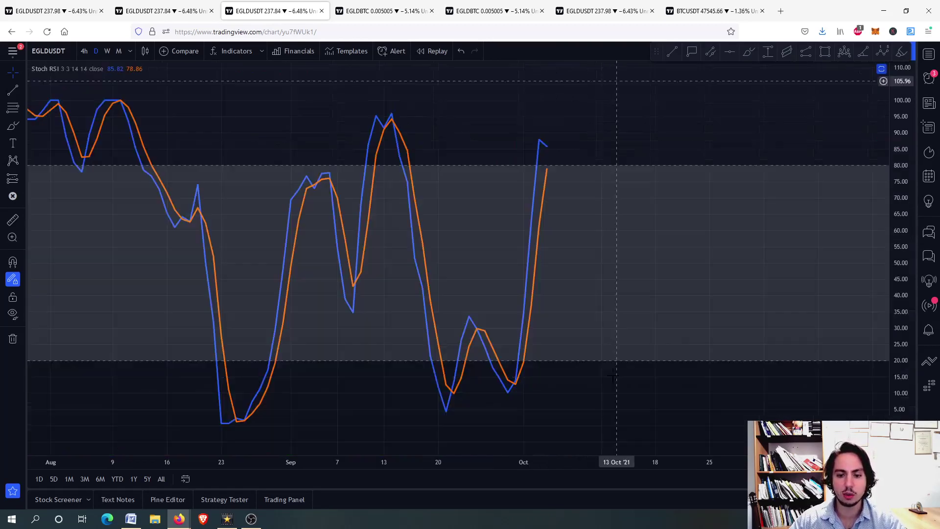
pyautogui.doubleClick(630, 247)
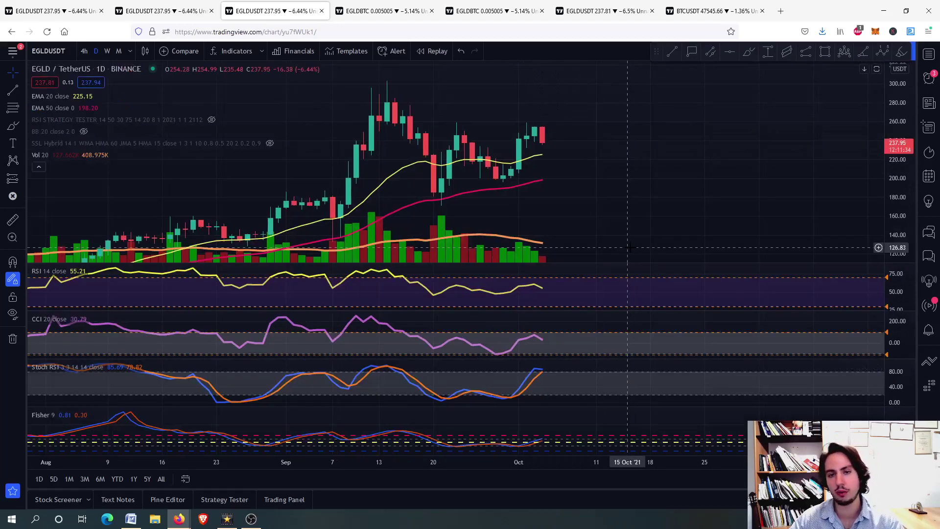
pyautogui.doubleClick(581, 294)
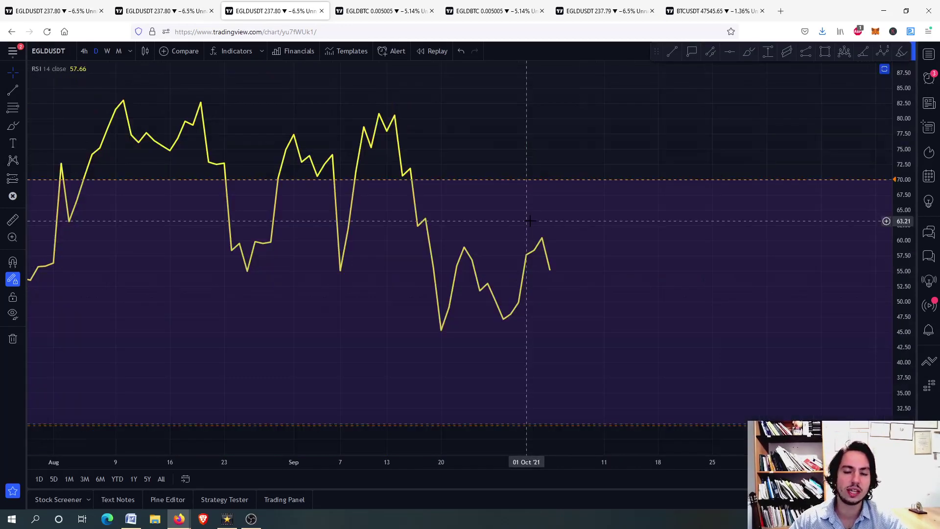
pyautogui.doubleClick(628, 290)
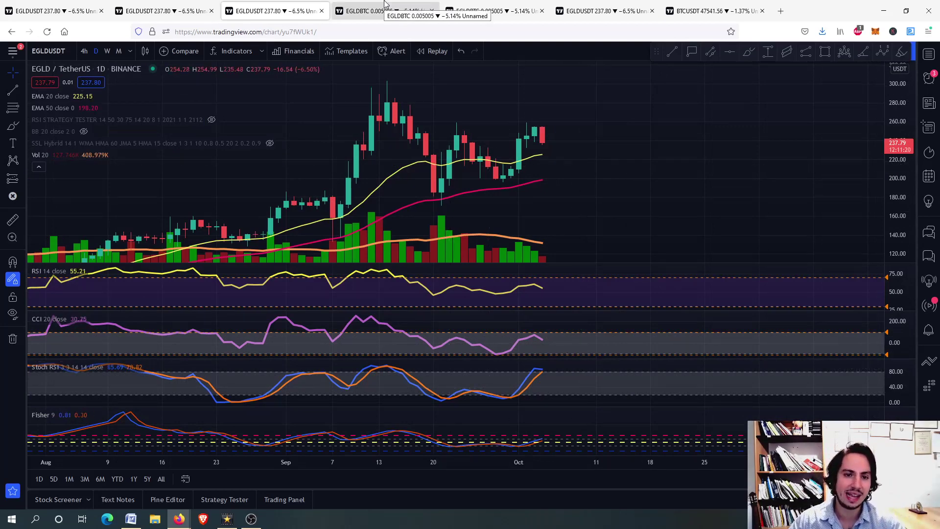
# Step: On the four-hour EGLDBTC chart, enlarge the price pane and draw a Fibonacci retracement from the 0.004677 swing low to the 0.005415 high
pyautogui.click(384, 9)
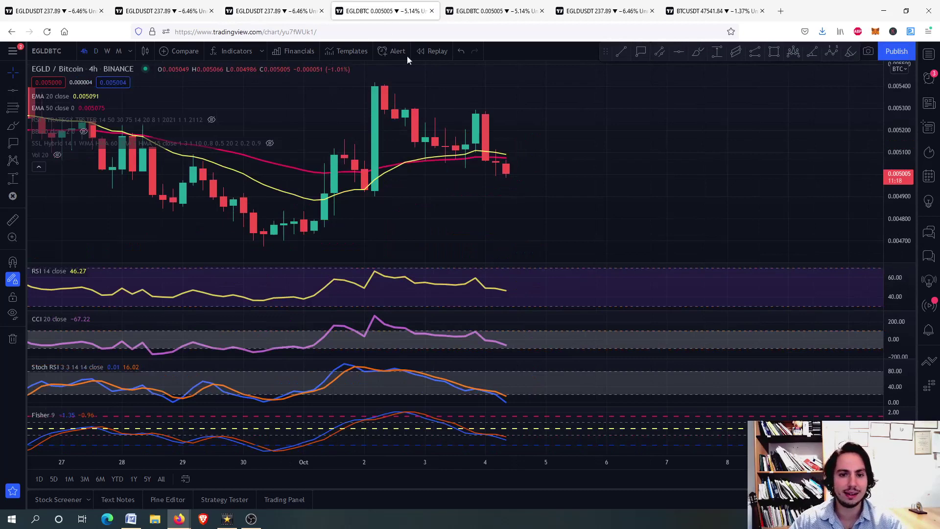
pyautogui.doubleClick(551, 177)
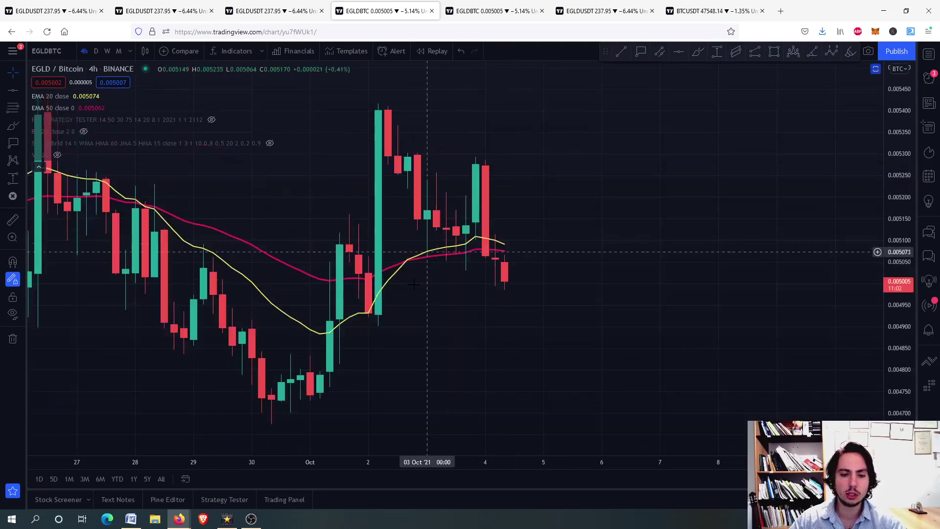
pyautogui.scroll(-3, 414, 286)
pyautogui.scroll(-3, 414, 286)
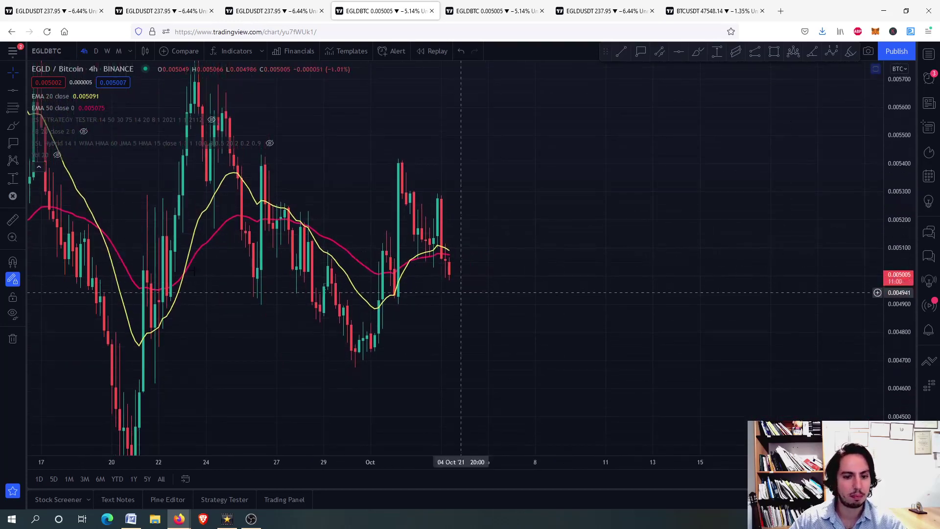
pyautogui.click(374, 366)
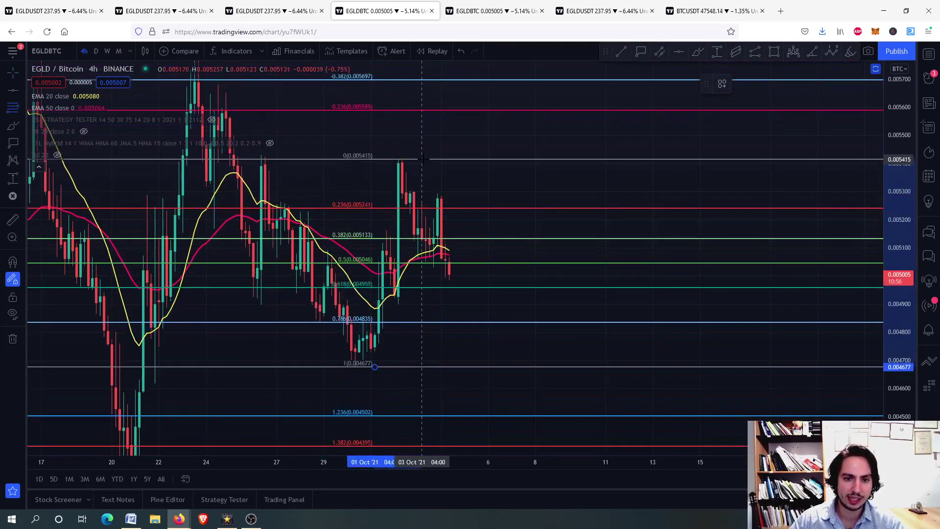
pyautogui.click(422, 160)
pyautogui.moveTo(441, 145); pyautogui.dragTo(481, 173)
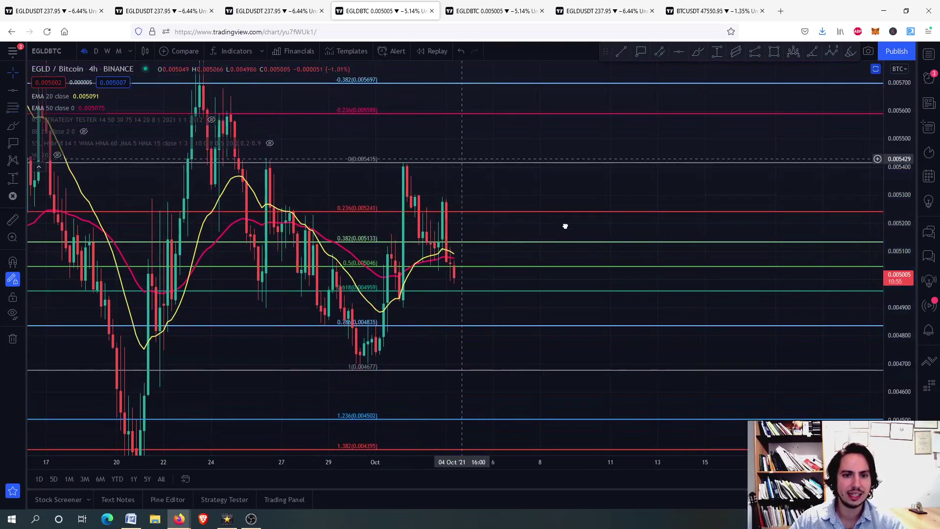
# Step: Place price labels at 0.005591 by the -0.236 Fibonacci level and at 0.004959 on the 0.618 level of the four-hour EGLDBTC chart
pyautogui.moveTo(565, 226); pyautogui.dragTo(562, 225)
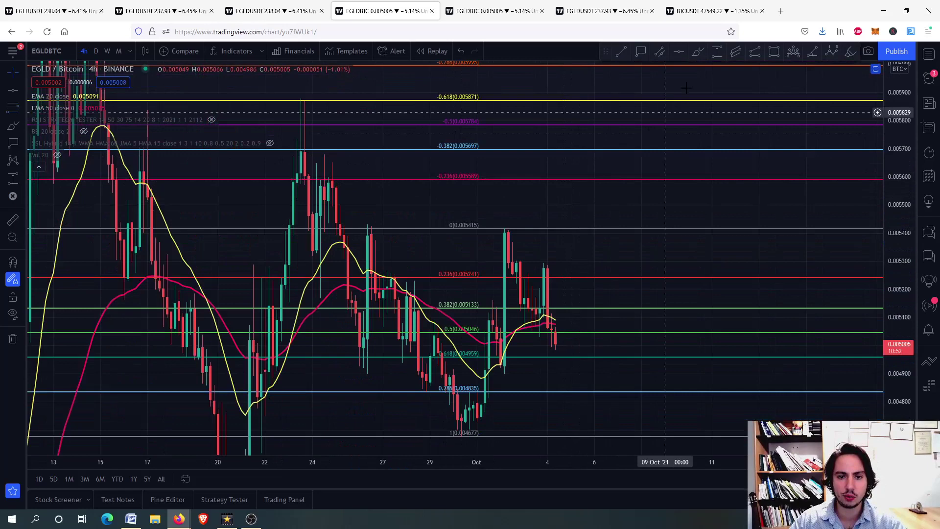
pyautogui.click(641, 52)
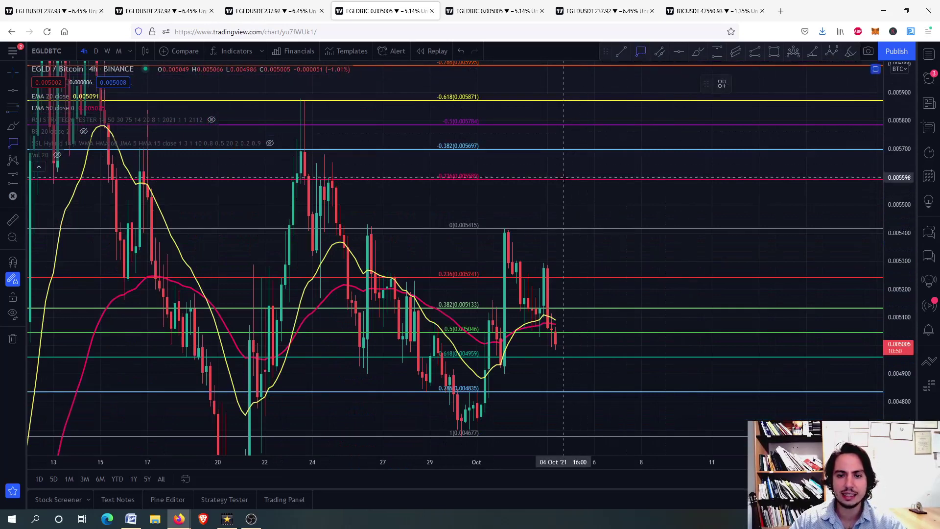
pyautogui.click(563, 179)
pyautogui.scroll(3, 571, 199)
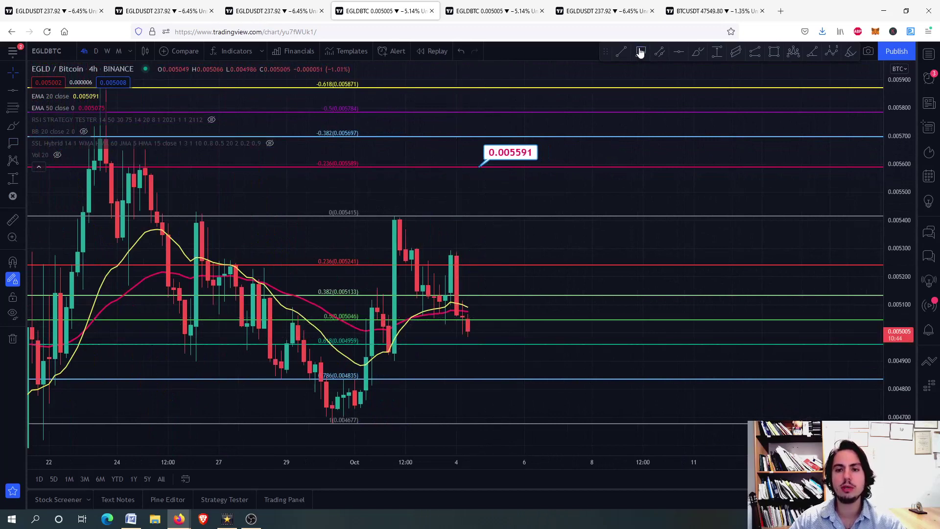
pyautogui.click(496, 344)
pyautogui.click(479, 363)
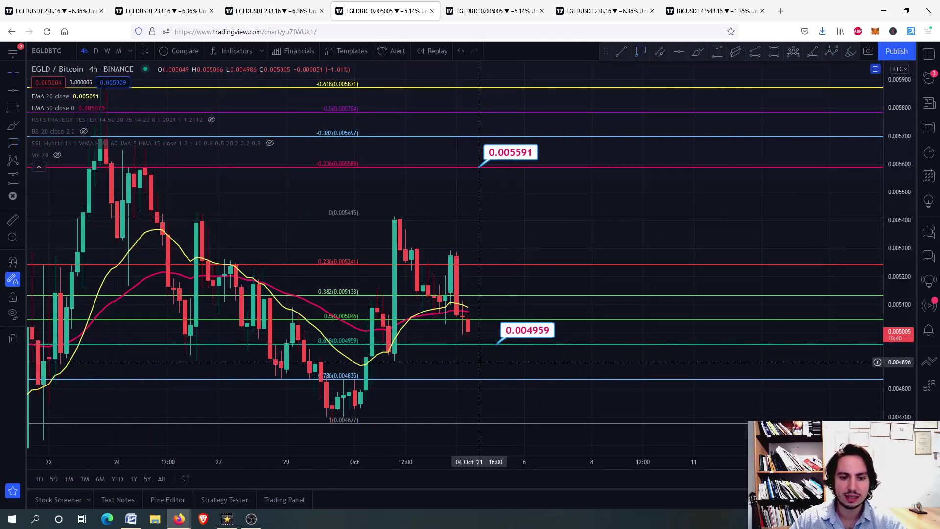
# Step: Examine the wider four-hour EGLDBTC price history with the RSI, CCI, Stoch RSI and Fisher panes, ending with the price pane enlarged
pyautogui.doubleClick(506, 348)
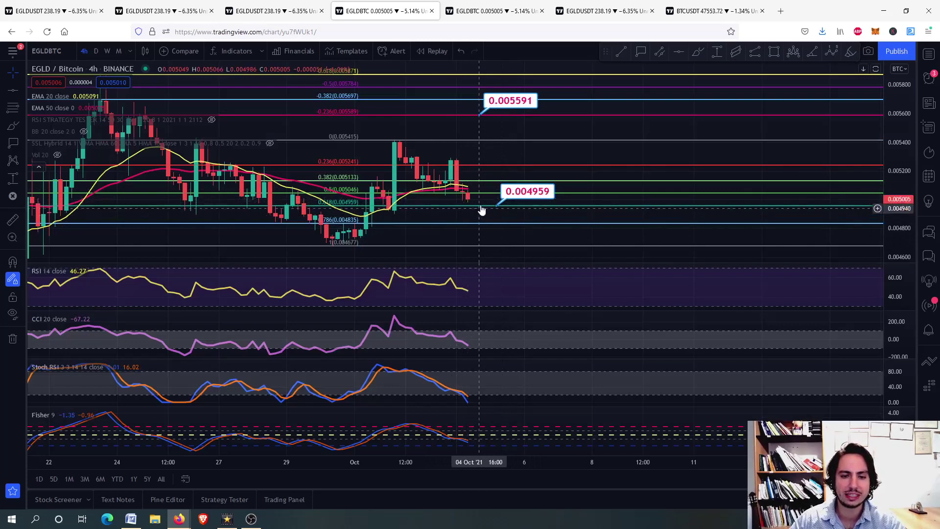
pyautogui.scroll(-2, 492, 137)
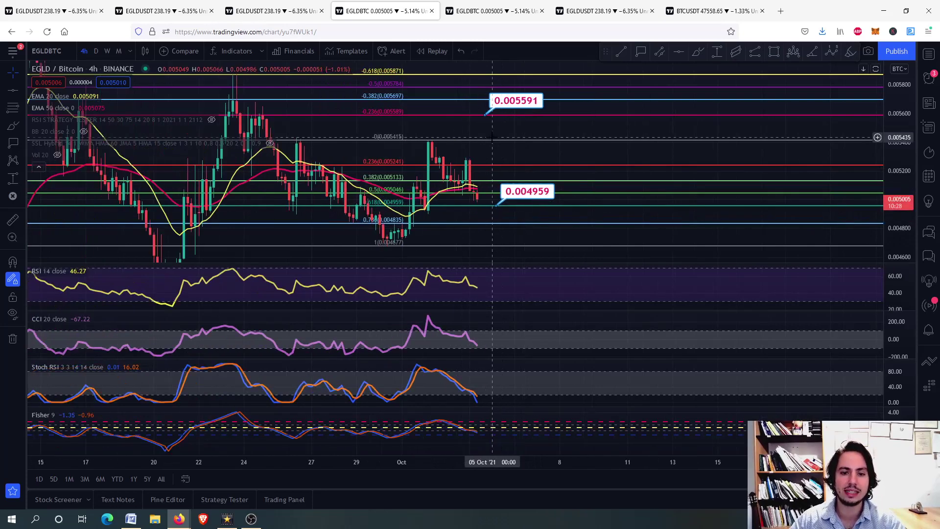
pyautogui.scroll(-2, 492, 137)
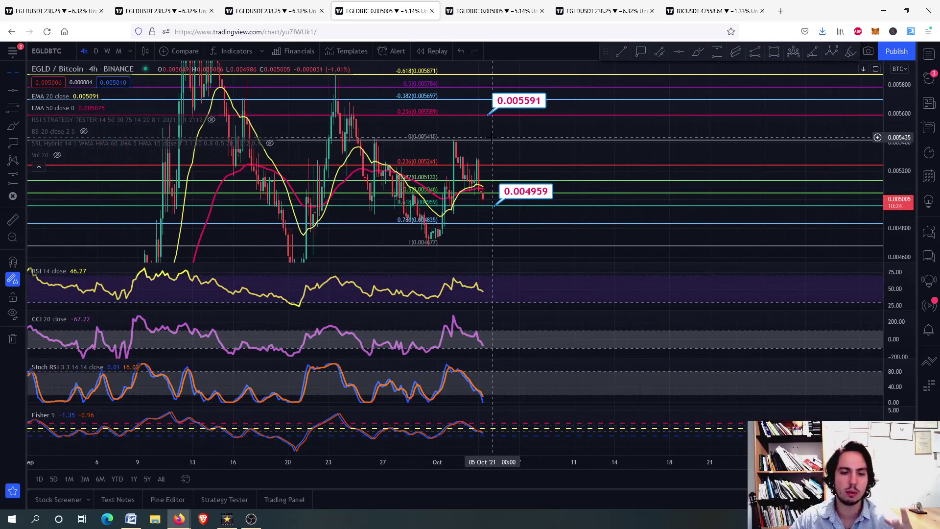
pyautogui.scroll(-3, 504, 149)
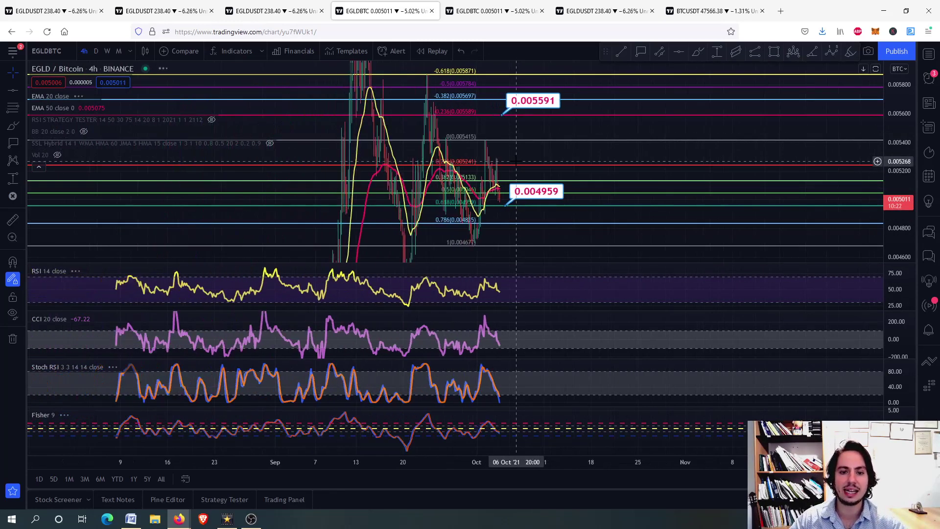
pyautogui.moveTo(514, 236); pyautogui.dragTo(569, 180)
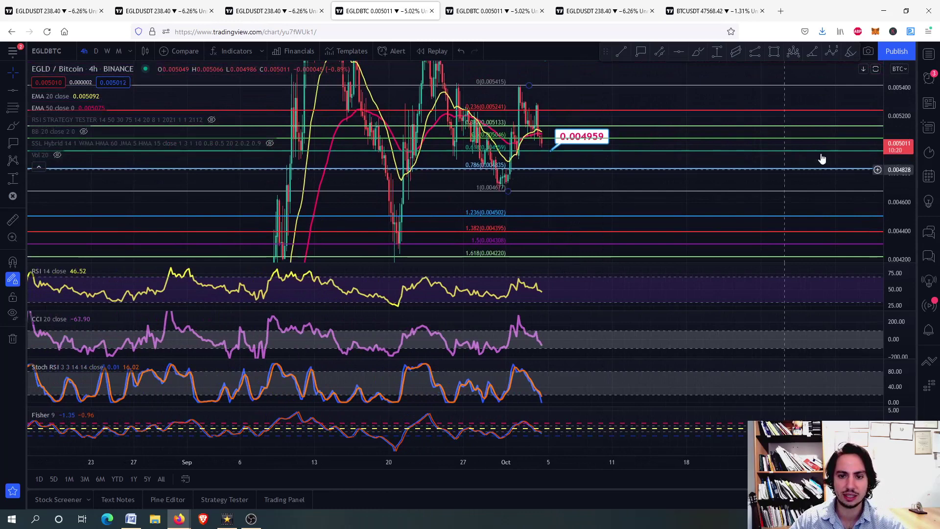
pyautogui.moveTo(900, 125); pyautogui.dragTo(899, 166)
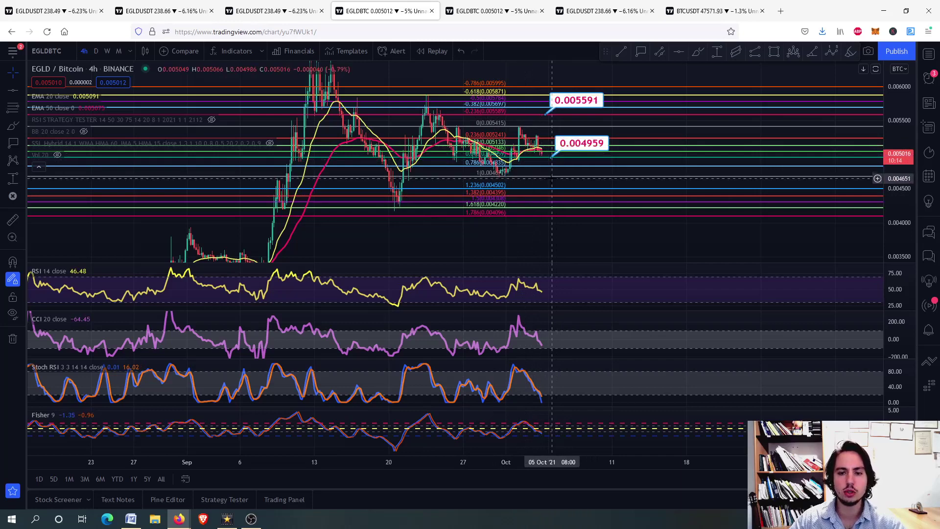
pyautogui.doubleClick(546, 181)
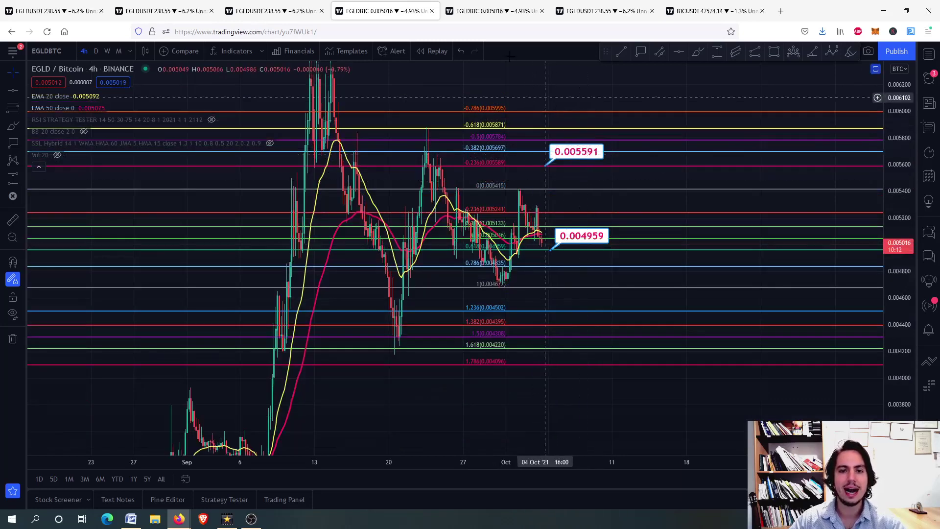
# Step: On the daily EGLDBTC chart, draw a falling trend line from the 14 September high and a rising one from the 20 September low
pyautogui.click(470, 5)
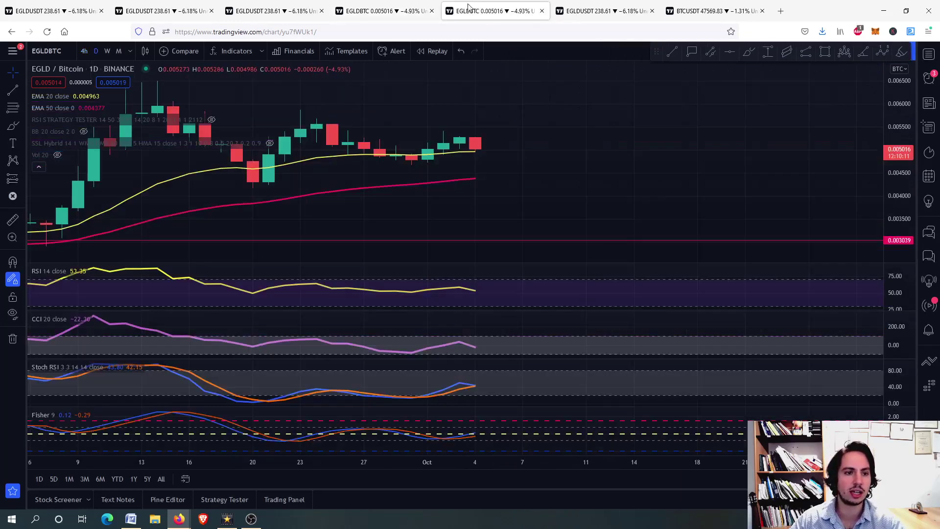
pyautogui.doubleClick(526, 163)
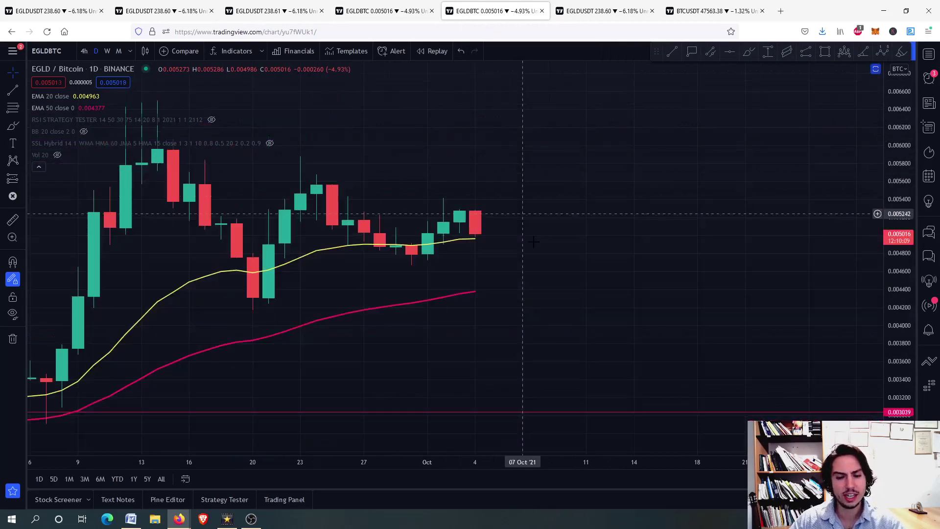
pyautogui.scroll(-5, 546, 257)
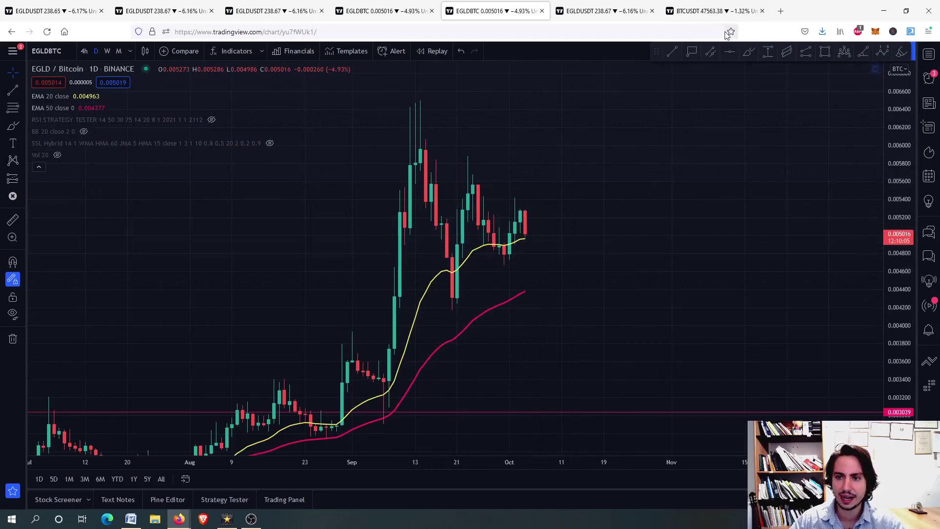
pyautogui.click(673, 53)
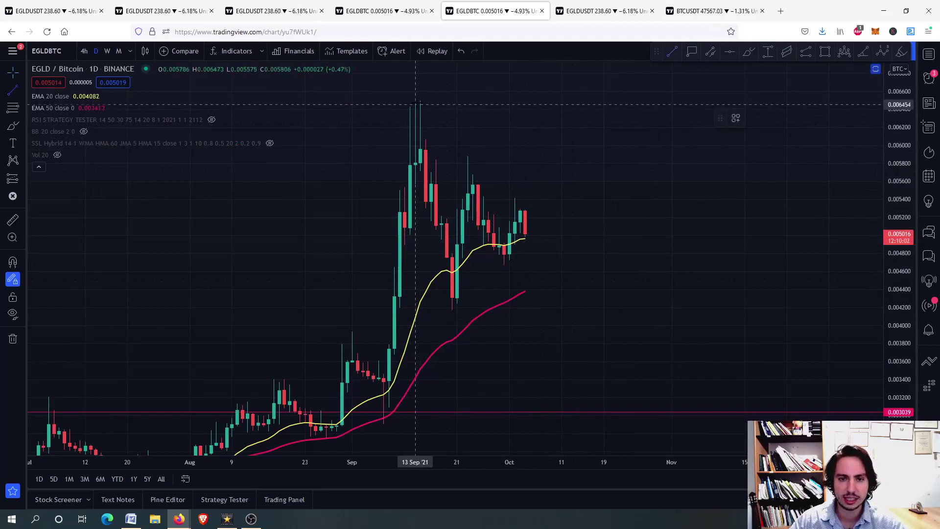
pyautogui.click(420, 101)
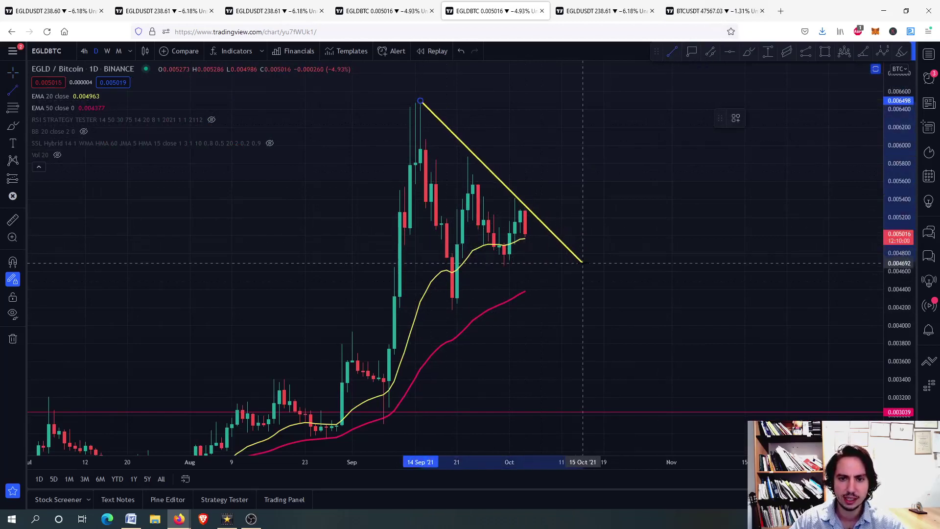
pyautogui.click(582, 263)
pyautogui.click(452, 310)
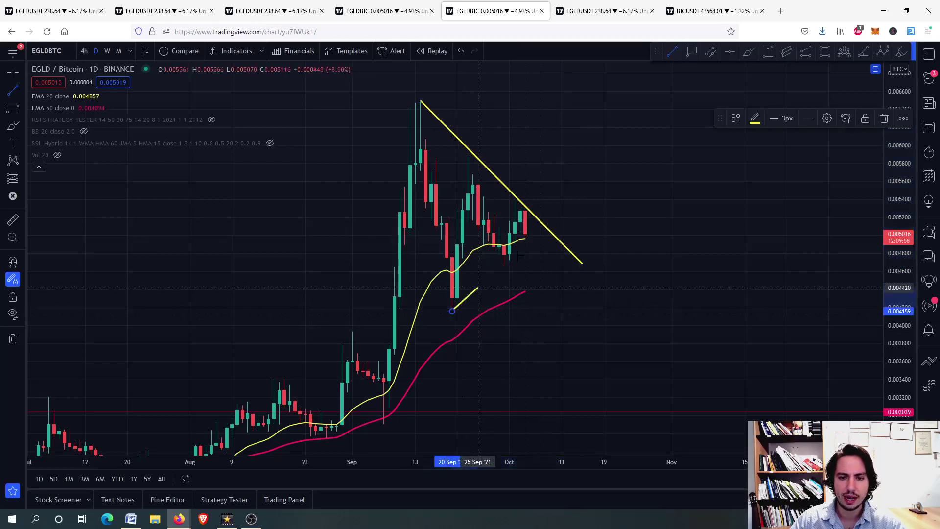
pyautogui.click(550, 229)
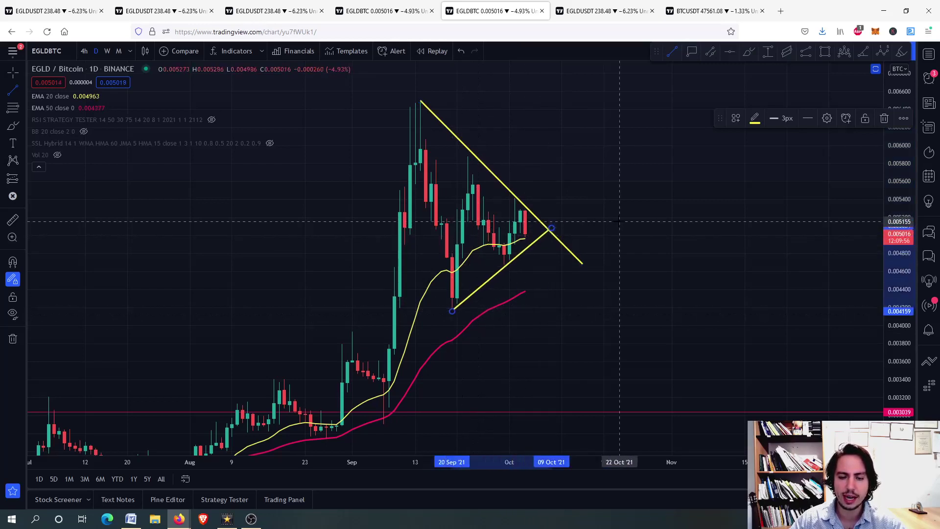
# Step: Adjust the triangle so the upper line starts at the candle body after the peak and both trend lines meet at one apex
pyautogui.click(588, 255)
pyautogui.moveTo(583, 263); pyautogui.dragTo(548, 232)
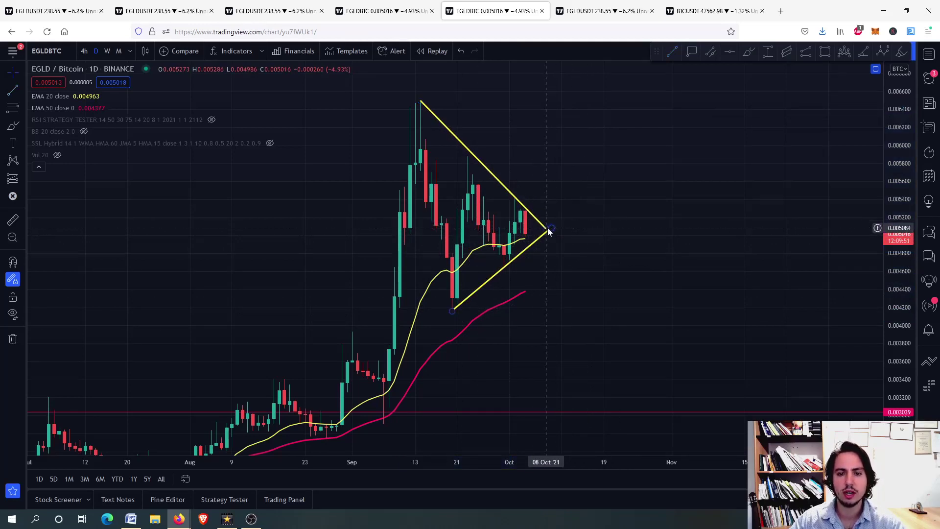
pyautogui.moveTo(420, 102); pyautogui.dragTo(425, 141)
pyautogui.moveTo(549, 230); pyautogui.dragTo(556, 223)
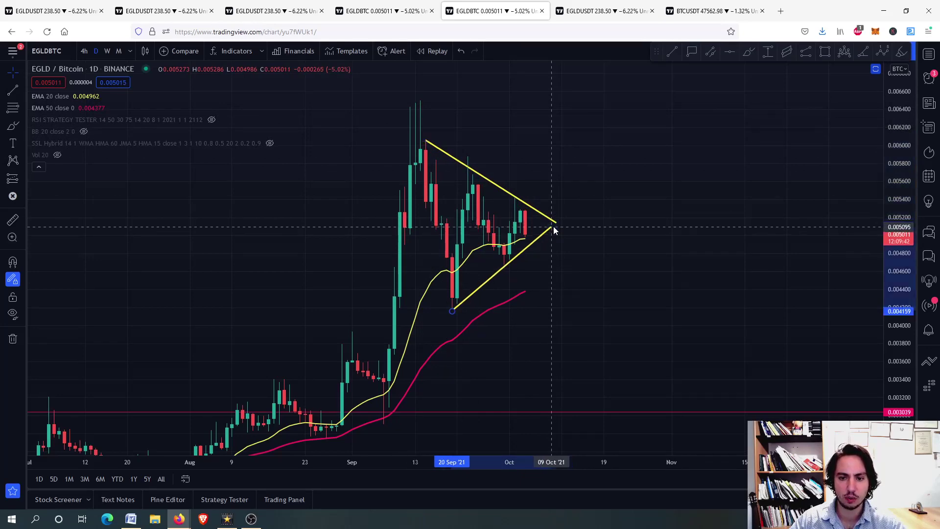
# Step: Examine the daily EGLDBTC triangle first alongside the indicator panes and then up close in the enlarged price pane
pyautogui.doubleClick(604, 230)
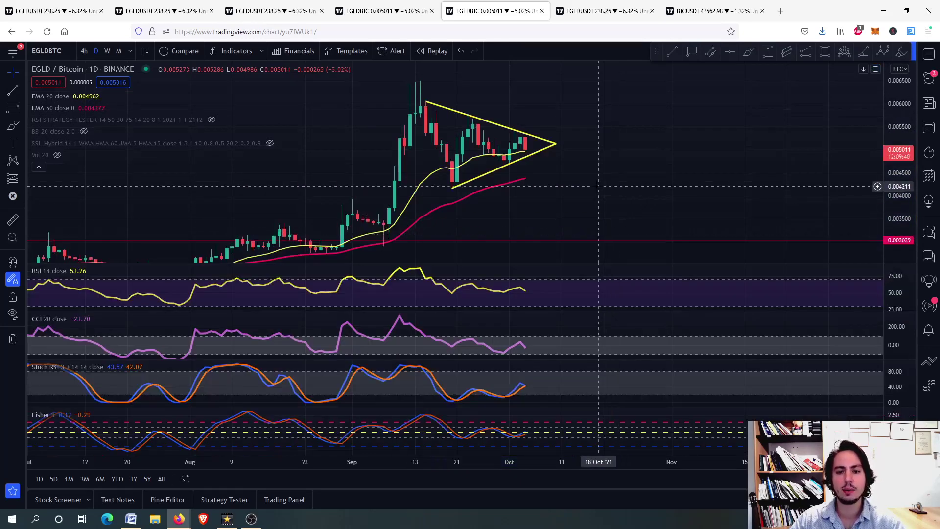
pyautogui.doubleClick(598, 186)
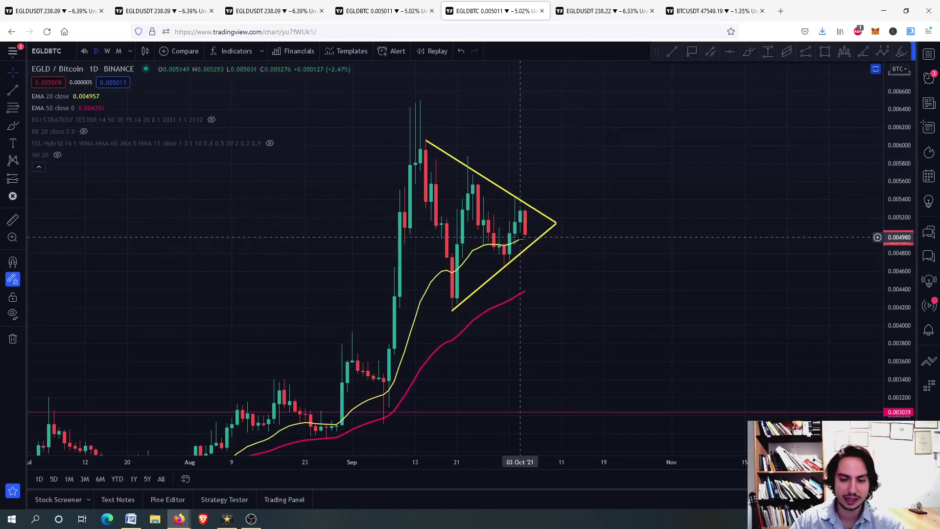
pyautogui.scroll(4, 519, 236)
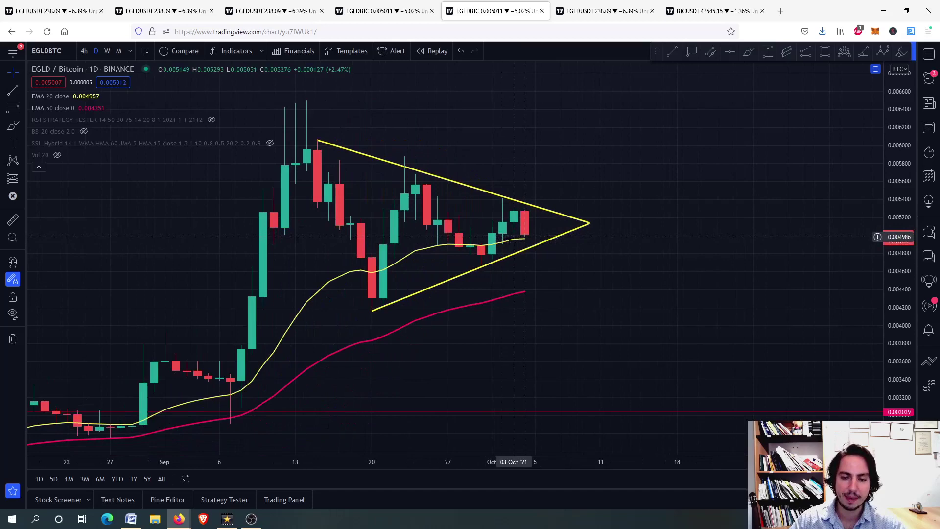
pyautogui.scroll(-4, 513, 237)
# Step: Switch to the second four-hour EGLDUSDT chart, the one with the volume bars, and remove all its drawings
pyautogui.click(594, 10)
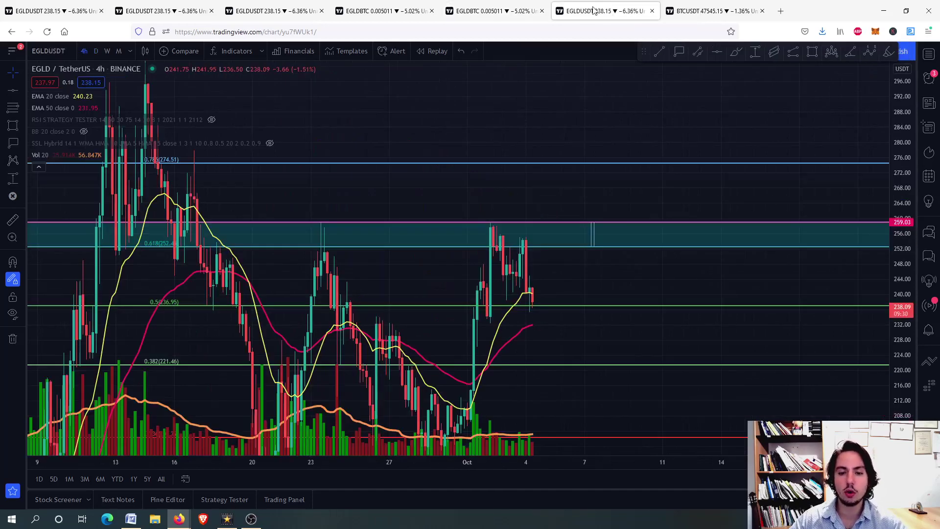
pyautogui.moveTo(579, 274); pyautogui.dragTo(545, 228)
pyautogui.rightClick(548, 227)
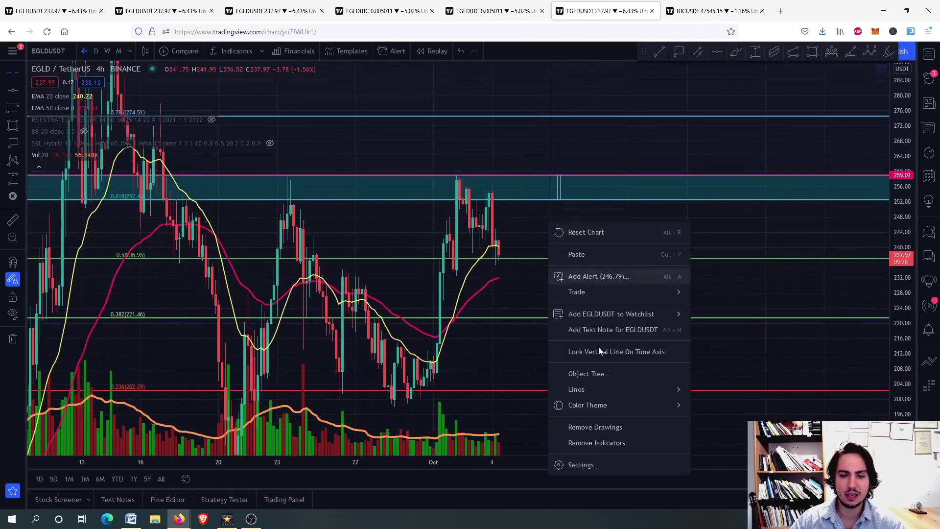
pyautogui.click(595, 427)
# Step: Draw a Fibonacci retracement from the 196.03 low to the 259.16 high and mark its 0.382 and 0.5 levels with price labels at 235.20 and 227.72
pyautogui.moveTo(532, 359); pyautogui.dragTo(562, 323)
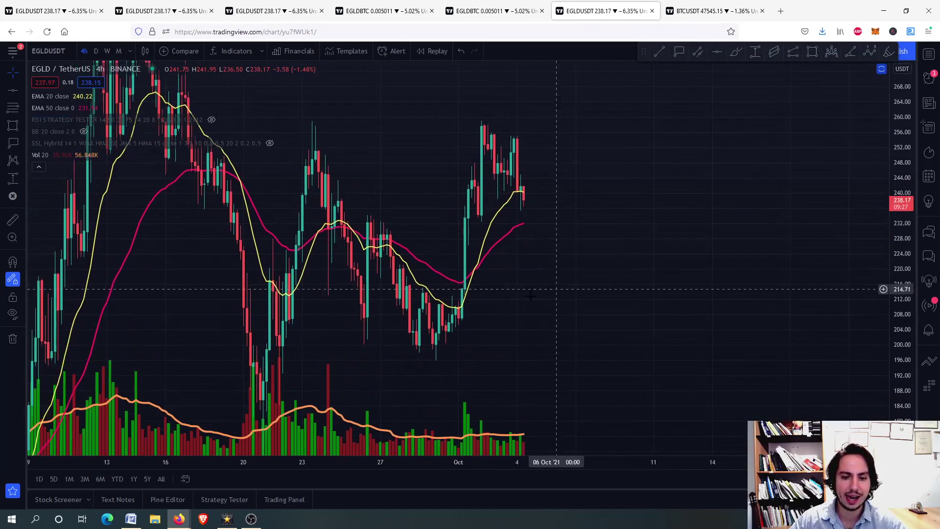
pyautogui.click(8, 107)
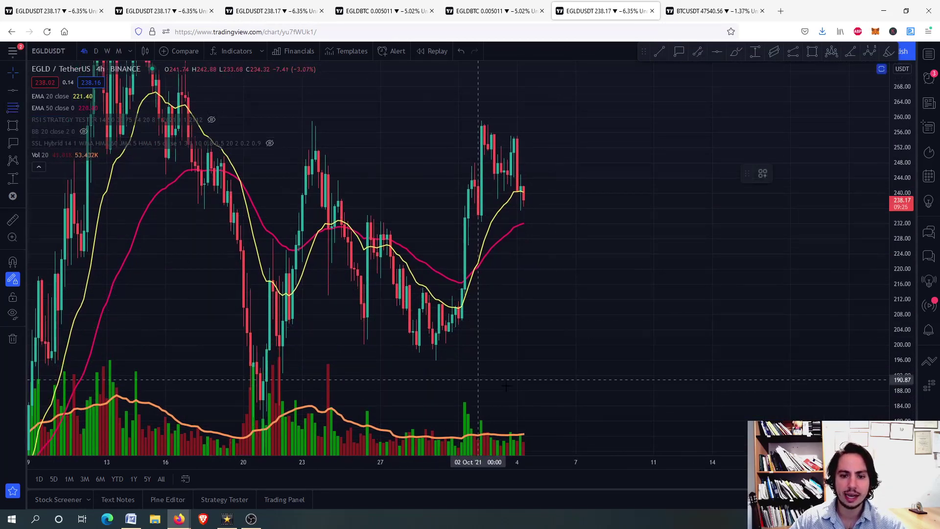
pyautogui.click(448, 360)
pyautogui.click(482, 120)
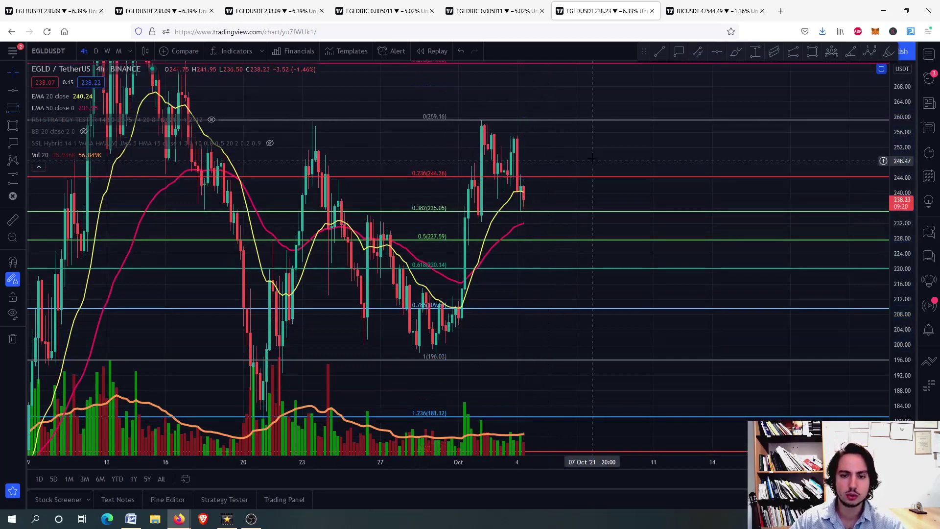
pyautogui.click(553, 210)
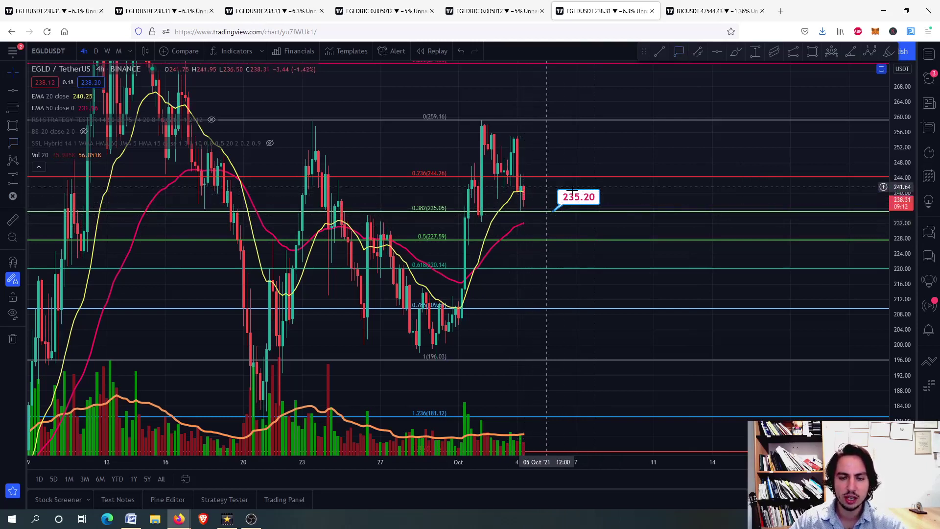
pyautogui.moveTo(578, 196); pyautogui.dragTo(572, 238)
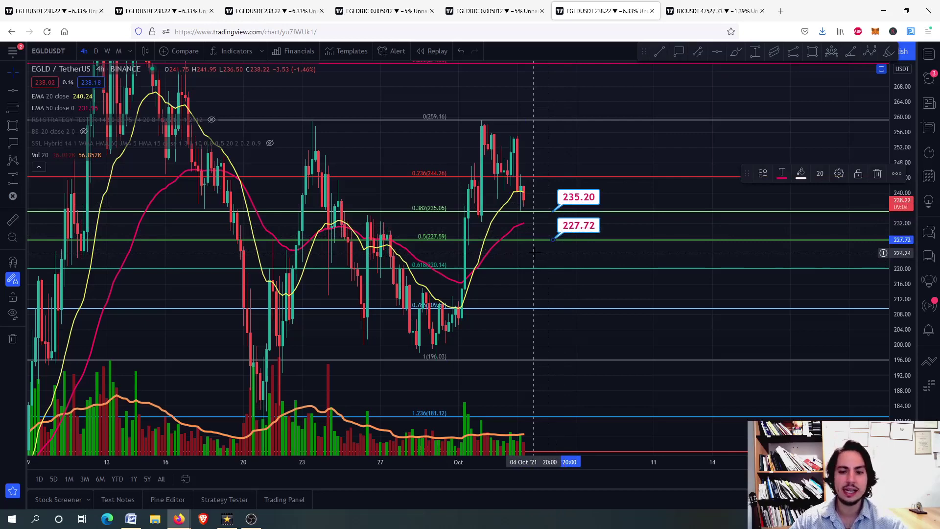
# Step: Examine the Fibonacci extension levels above and below the current range against the wider four-hour EGLDUSDT price history
pyautogui.moveTo(534, 252); pyautogui.dragTo(524, 355)
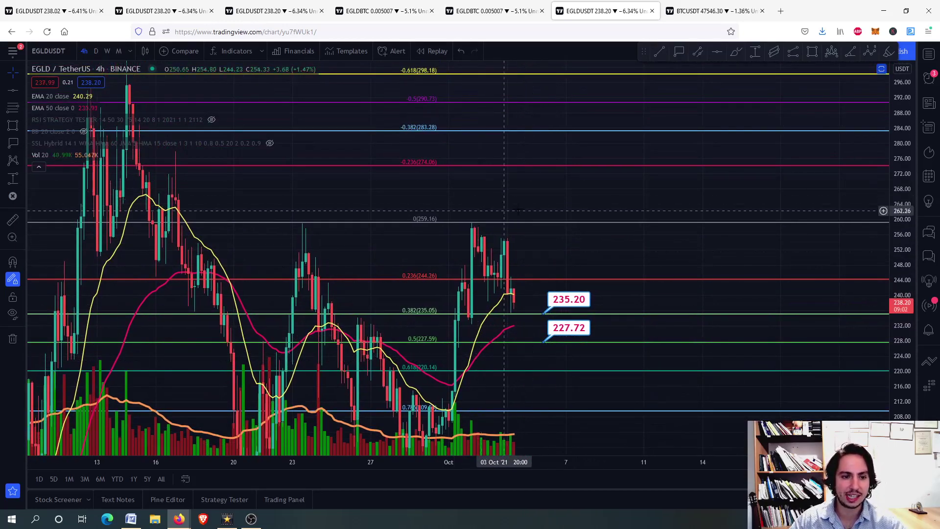
pyautogui.scroll(-3, 523, 184)
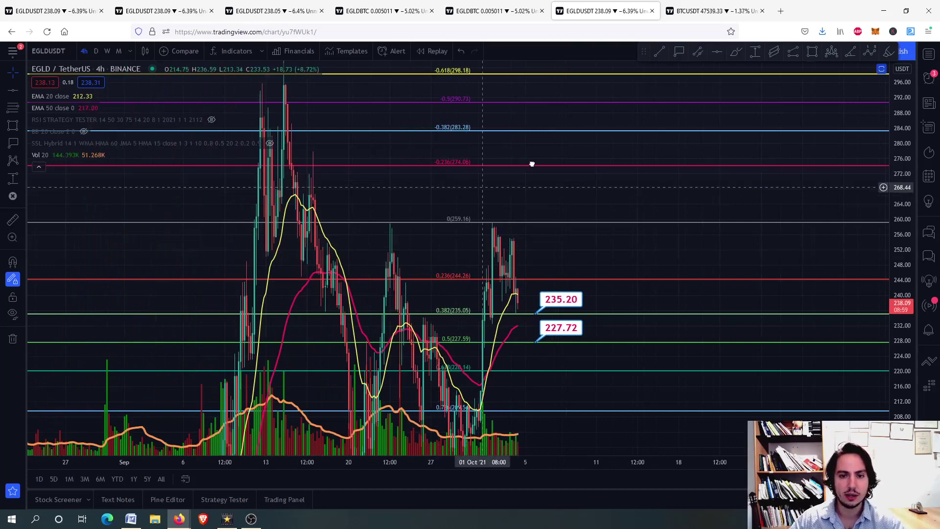
pyautogui.moveTo(531, 164); pyautogui.dragTo(582, 137)
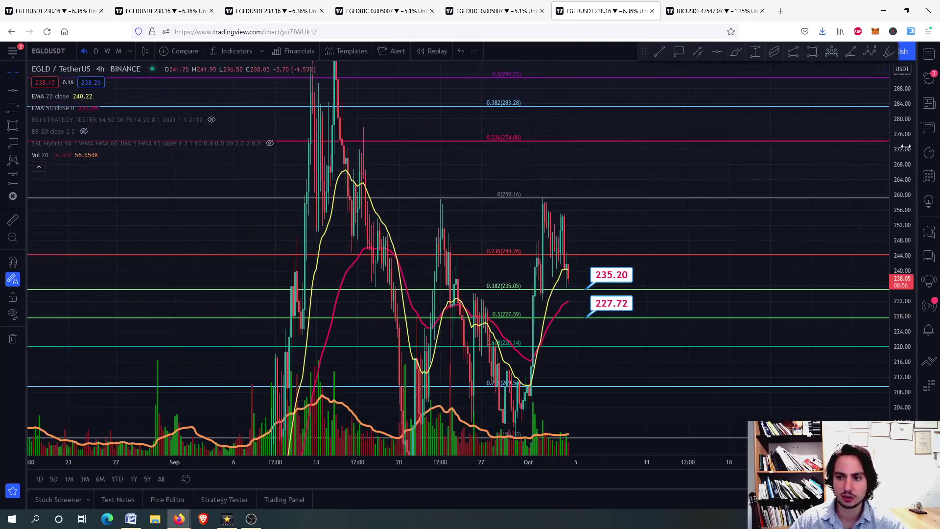
pyautogui.moveTo(894, 230); pyautogui.dragTo(894, 281)
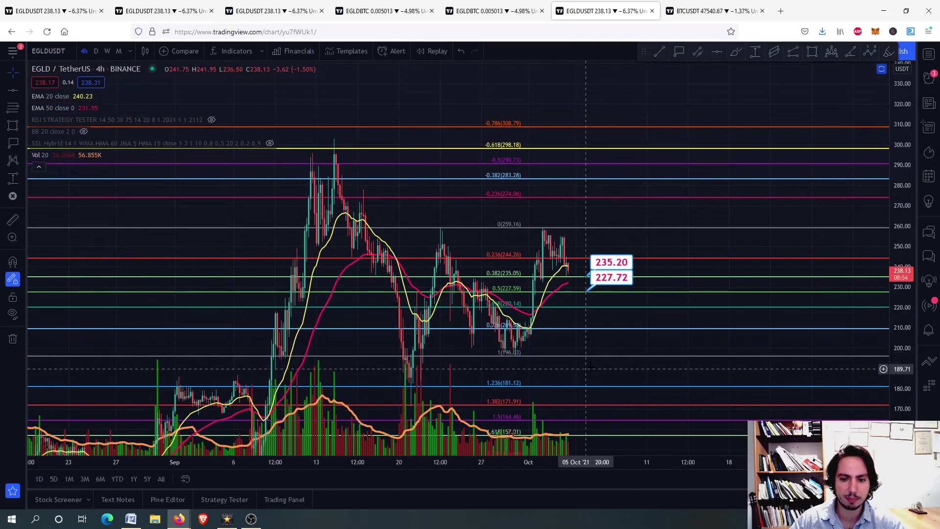
pyautogui.moveTo(612, 357); pyautogui.dragTo(690, 308)
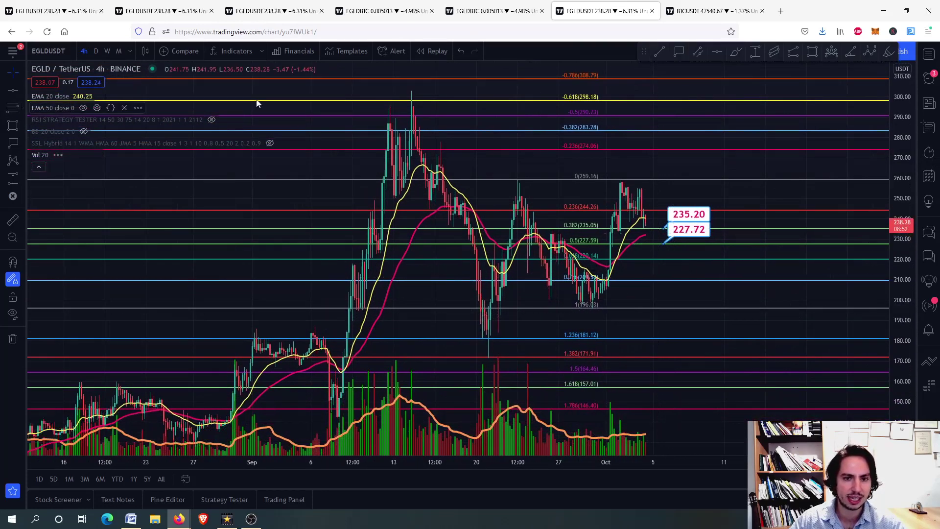
# Step: Draw a Fibonacci retracement from the 302.96 high to the 171.64 low and mark its 0.786 level with a price label at 274.63
pyautogui.click(437, 91)
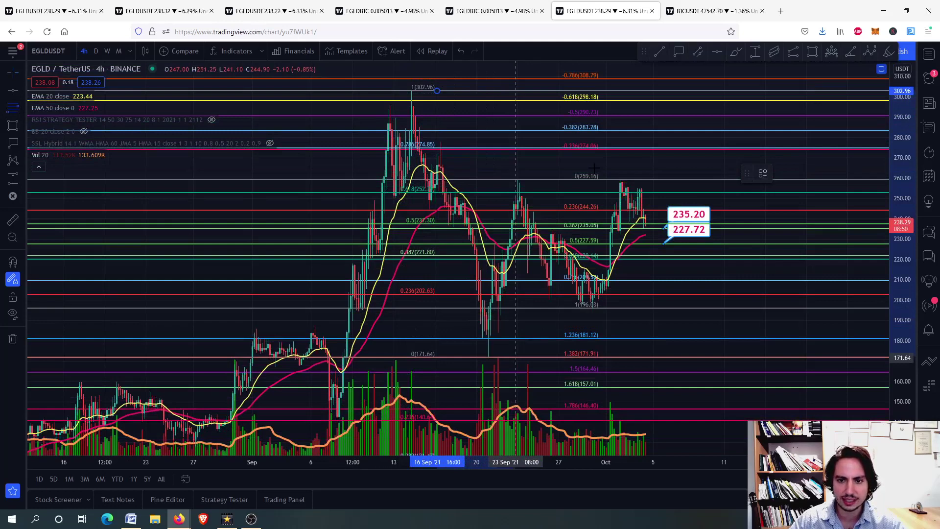
pyautogui.click(516, 357)
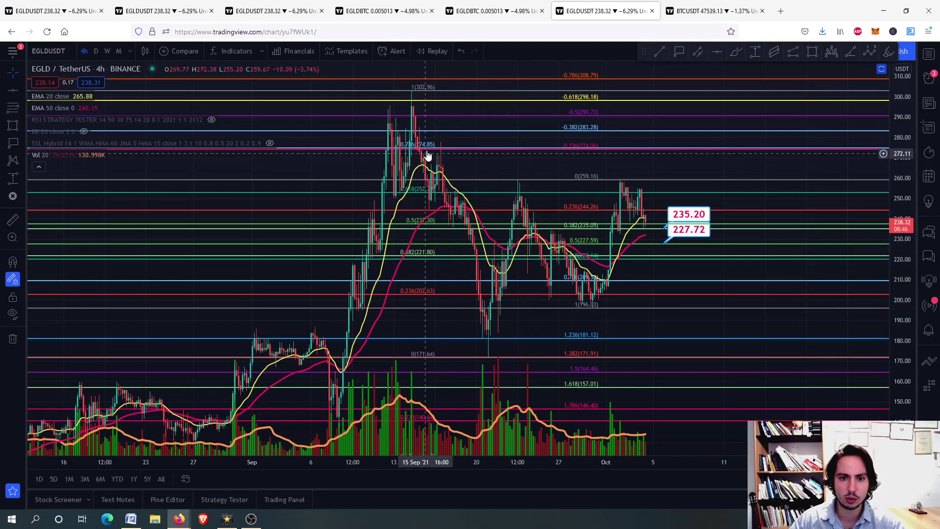
pyautogui.moveTo(571, 156); pyautogui.dragTo(470, 201)
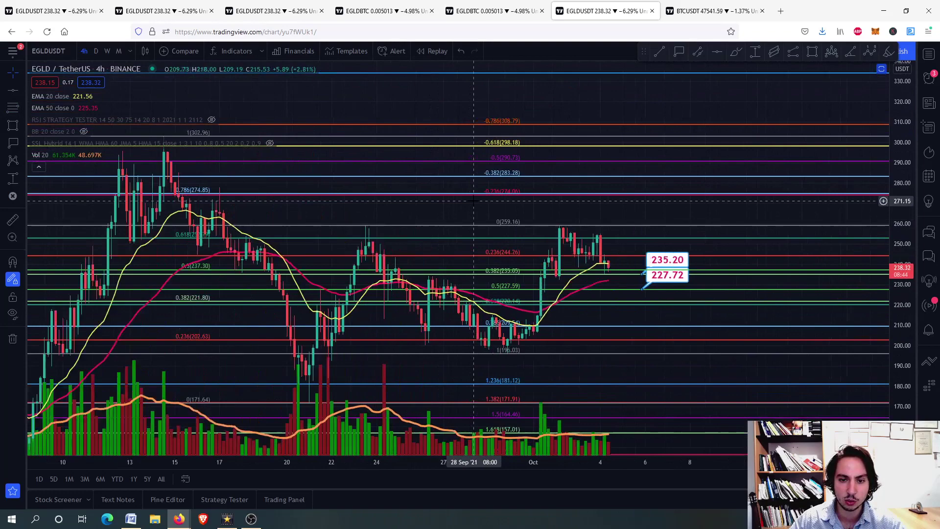
pyautogui.scroll(3, 473, 199)
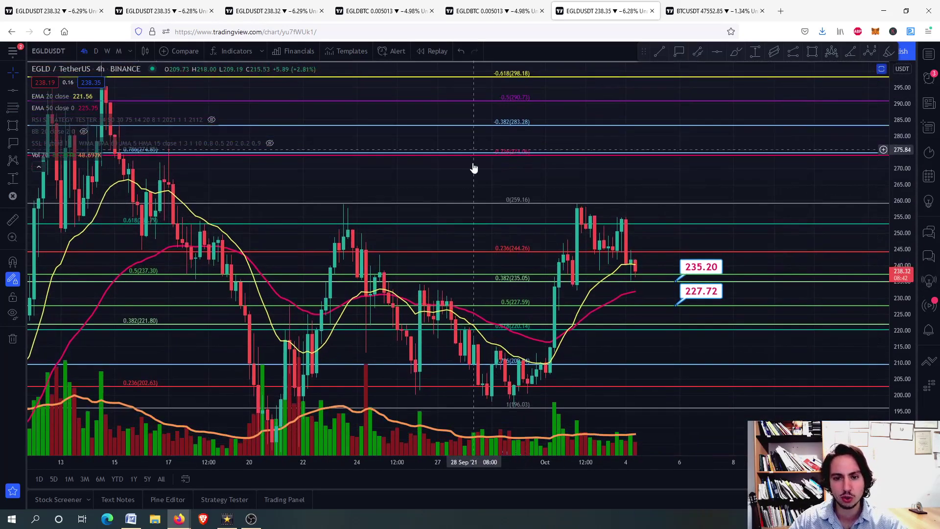
pyautogui.moveTo(473, 168); pyautogui.dragTo(424, 199)
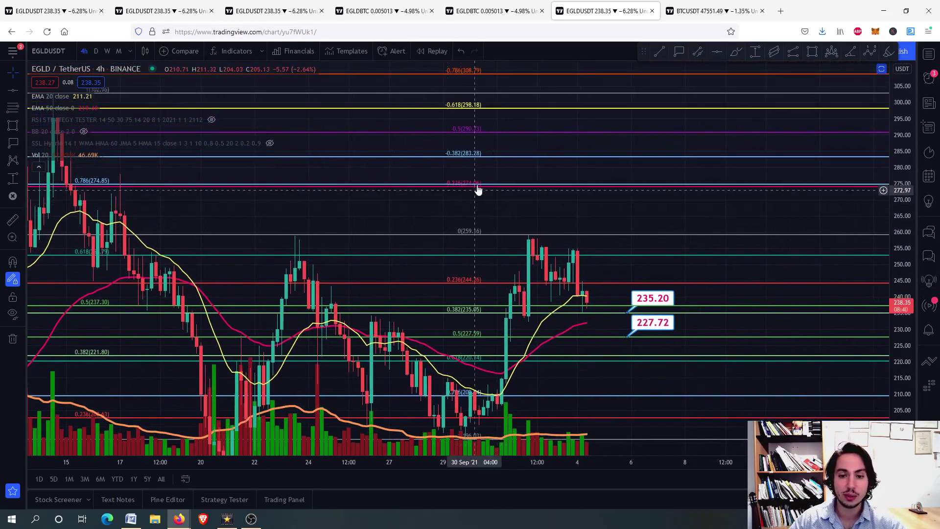
pyautogui.scroll(-3, 478, 191)
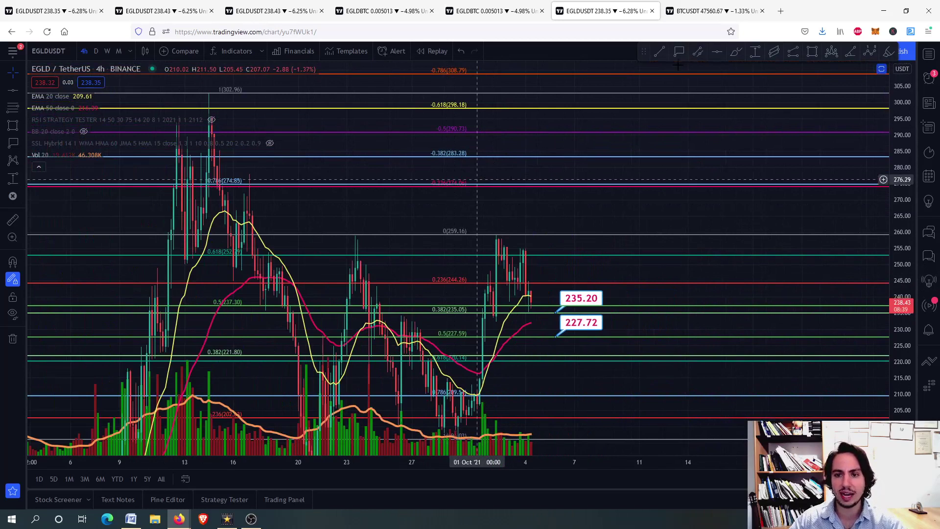
pyautogui.click(678, 51)
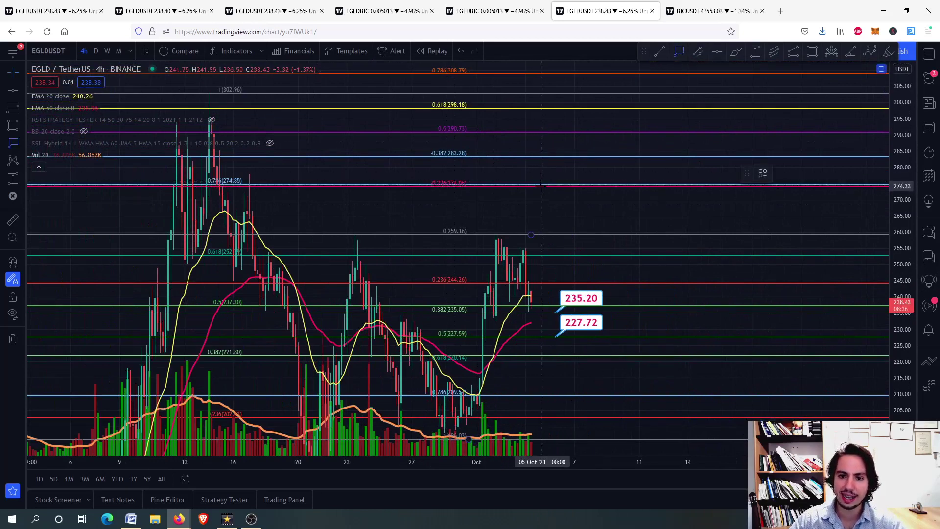
pyautogui.click(542, 186)
pyautogui.moveTo(569, 180); pyautogui.dragTo(570, 176)
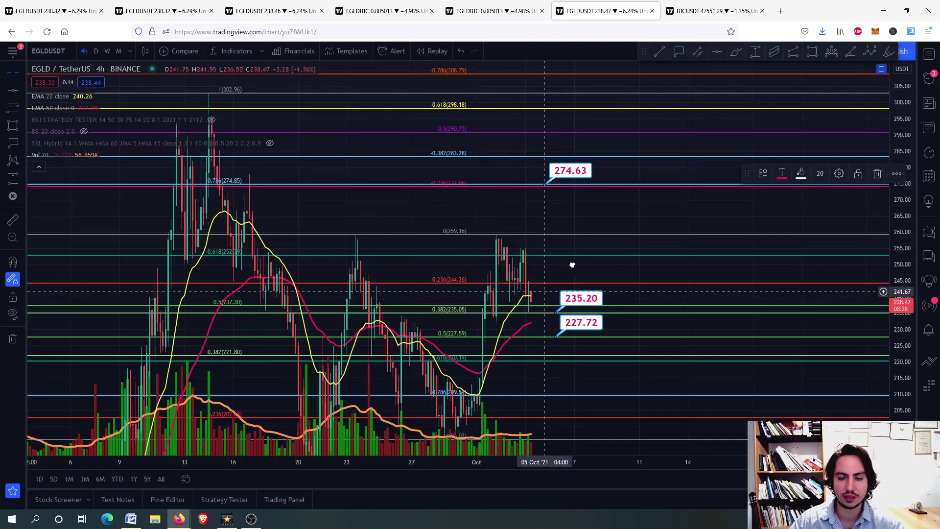
# Step: Check the RSI, CCI, Stoch RSI and Fisher panes beneath the four-hour EGLDUSDT price, then enlarge the price pane again
pyautogui.moveTo(563, 268); pyautogui.dragTo(520, 227)
pyautogui.doubleClick(519, 226)
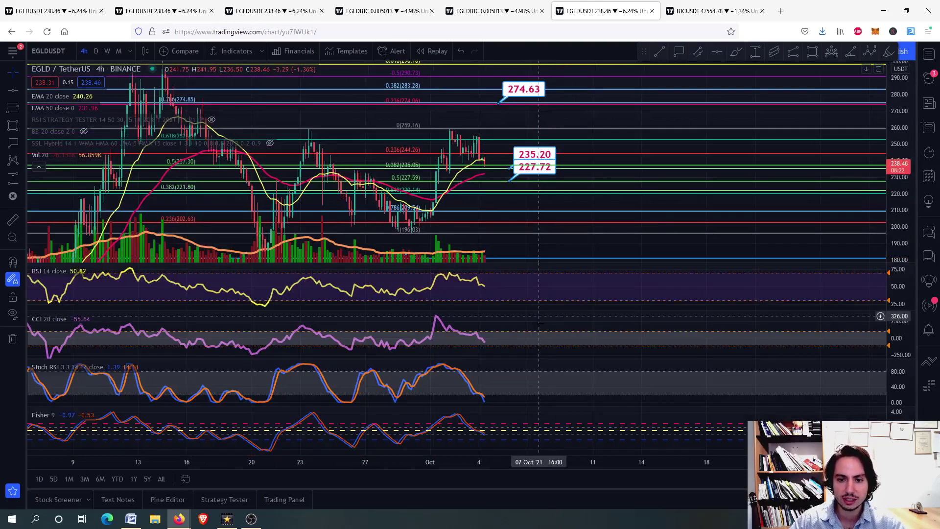
pyautogui.doubleClick(519, 379)
pyautogui.doubleClick(541, 297)
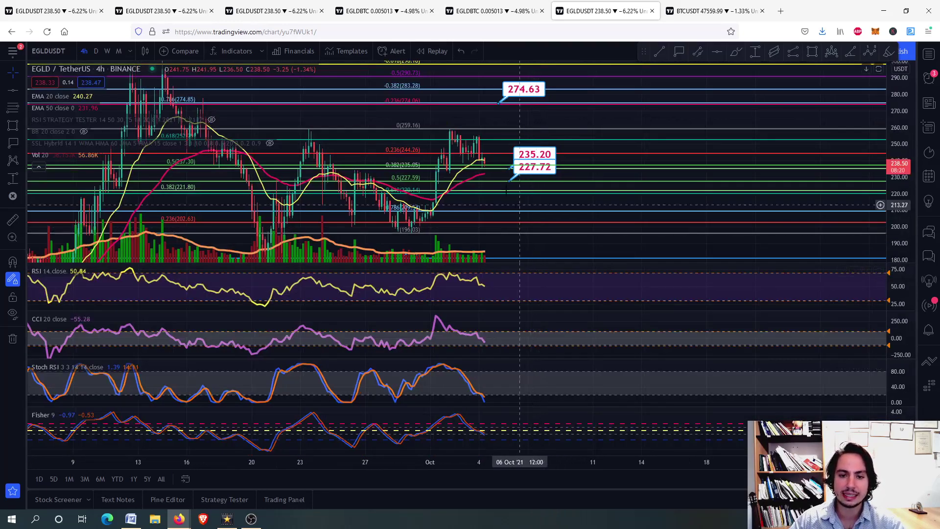
pyautogui.doubleClick(513, 206)
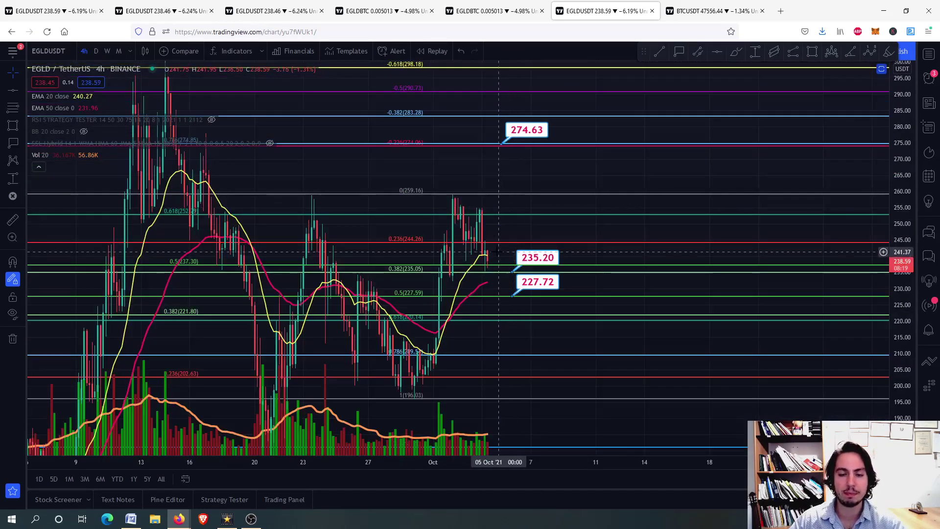
# Step: Mark the -0.382 and -0.5 Fibonacci extension levels with price labels at 283.40 and 291.10
pyautogui.scroll(1, 498, 251)
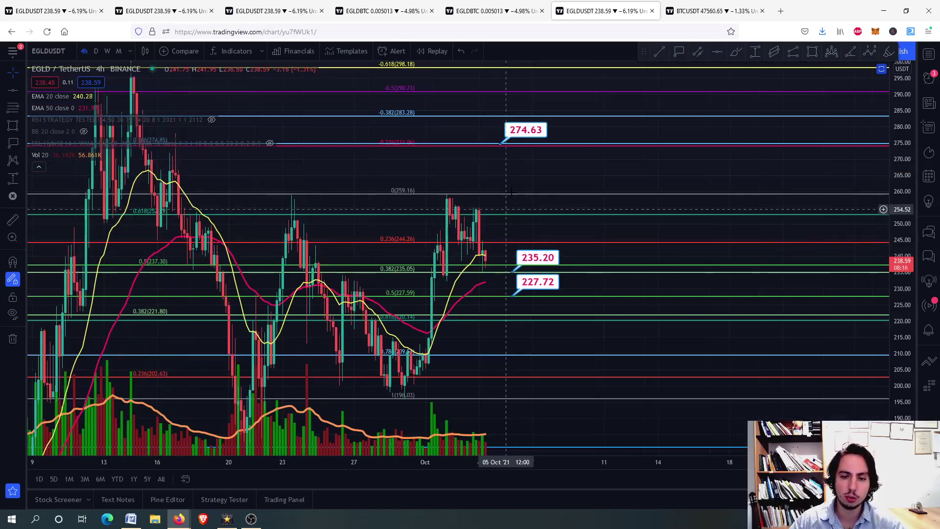
pyautogui.moveTo(499, 175); pyautogui.dragTo(487, 260)
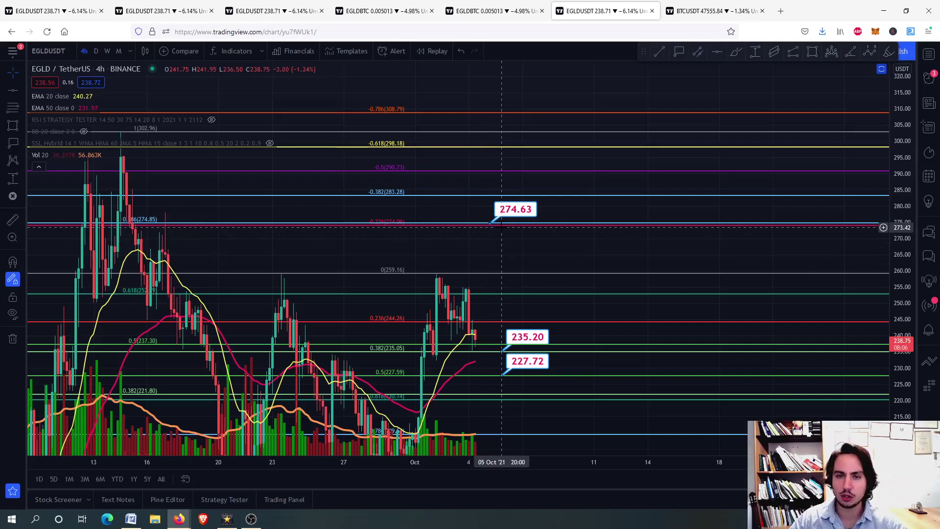
pyautogui.click(512, 194)
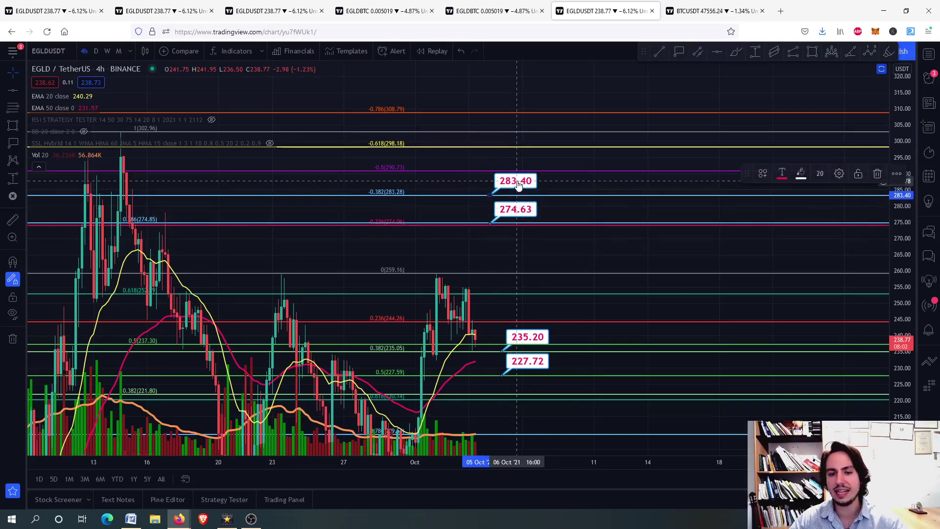
pyautogui.moveTo(515, 183); pyautogui.dragTo(520, 173)
# Step: Circle the 227.72 price label with a freehand brush stroke, then delete the circle
pyautogui.scroll(-5, 441, 147)
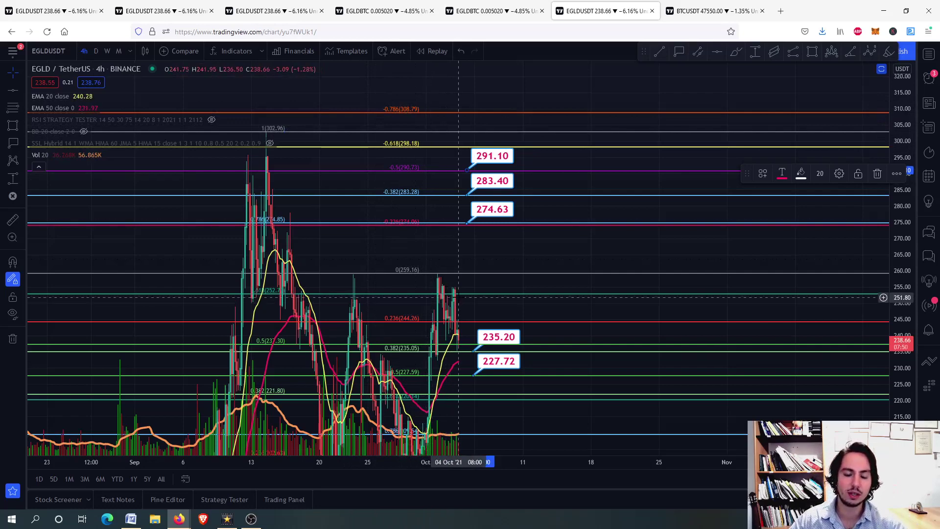
pyautogui.moveTo(459, 251); pyautogui.dragTo(478, 192)
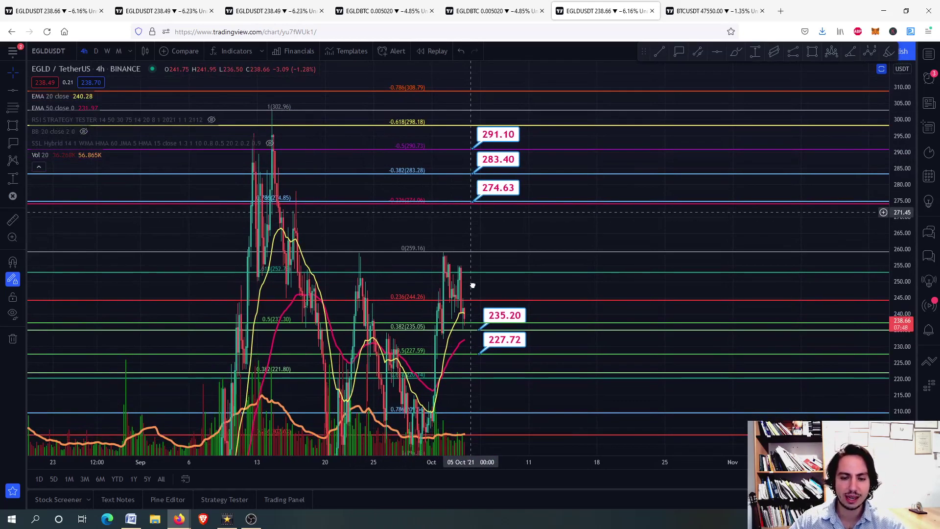
pyautogui.scroll(4, 472, 285)
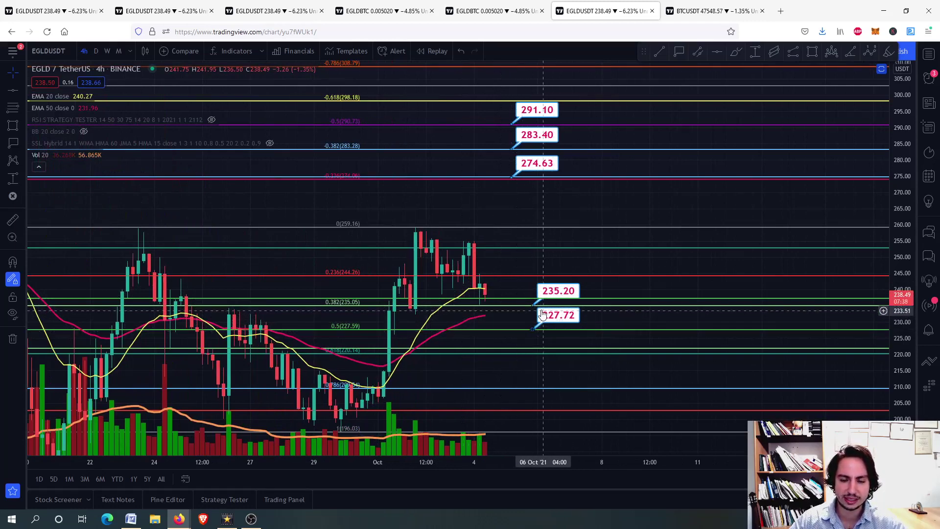
pyautogui.click(736, 51)
pyautogui.click(579, 302)
pyautogui.click(512, 309)
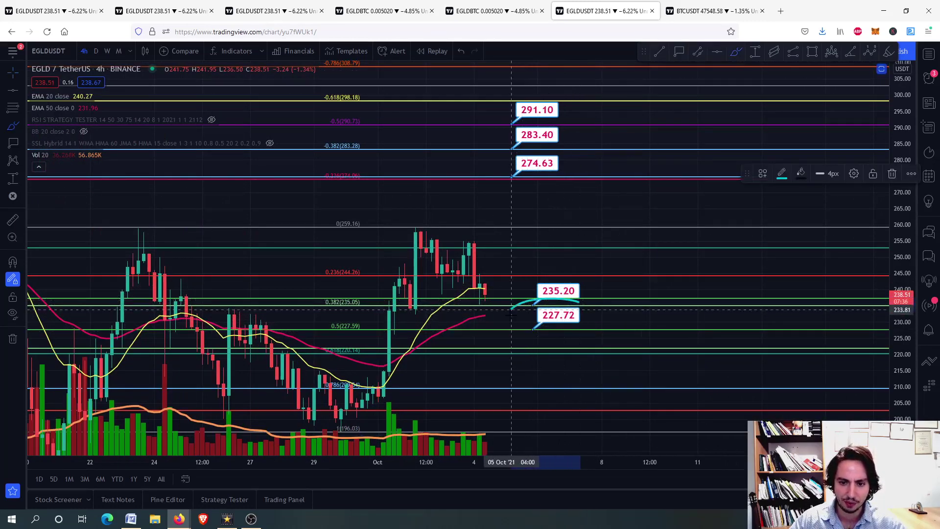
pyautogui.moveTo(511, 310)
pyautogui.mouseDown()
pyautogui.moveTo(570, 337)
pyautogui.moveTo(581, 303)
pyautogui.mouseUp()
pyautogui.click(582, 315)
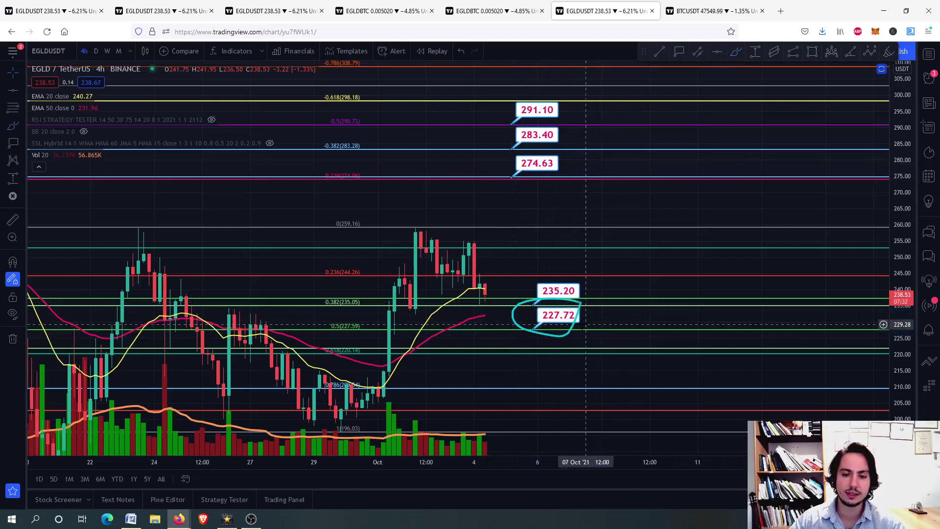
pyautogui.click(514, 326)
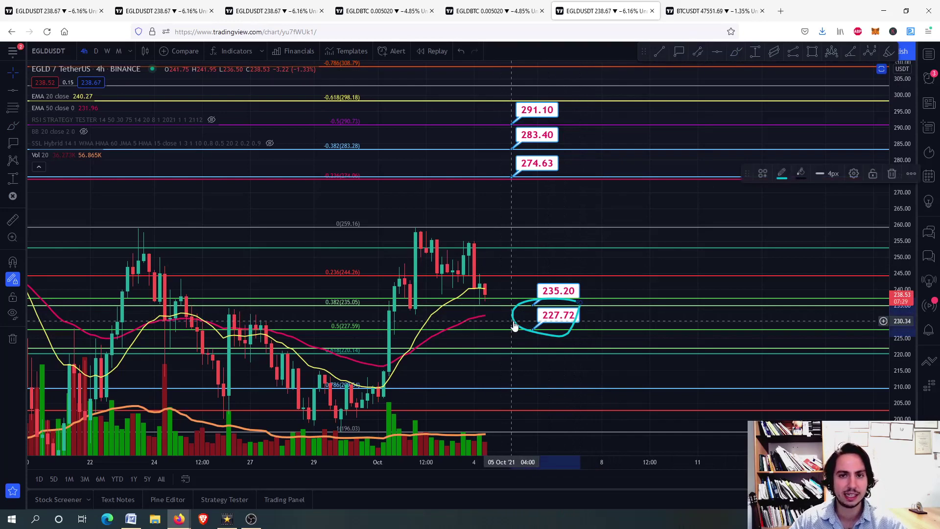
pyautogui.press('Delete')
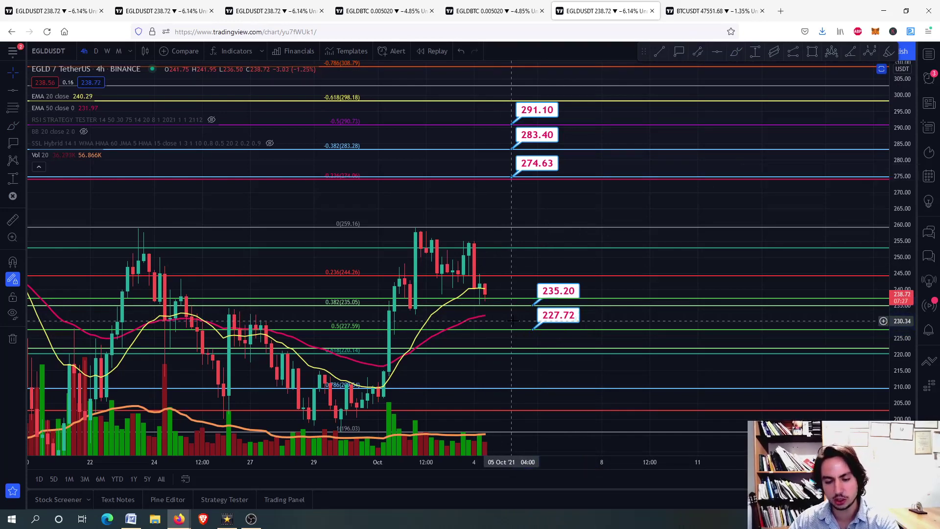
# Step: Examine the labelled support and target levels against the wider four-hour EGLDUSDT price history
pyautogui.scroll(-5, 510, 321)
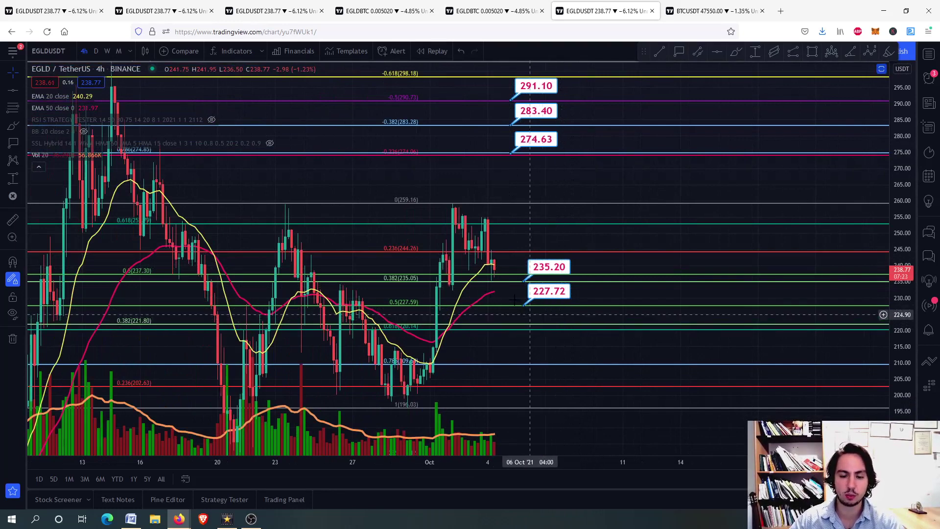
pyautogui.scroll(-3, 515, 300)
pyautogui.scroll(-3, 520, 214)
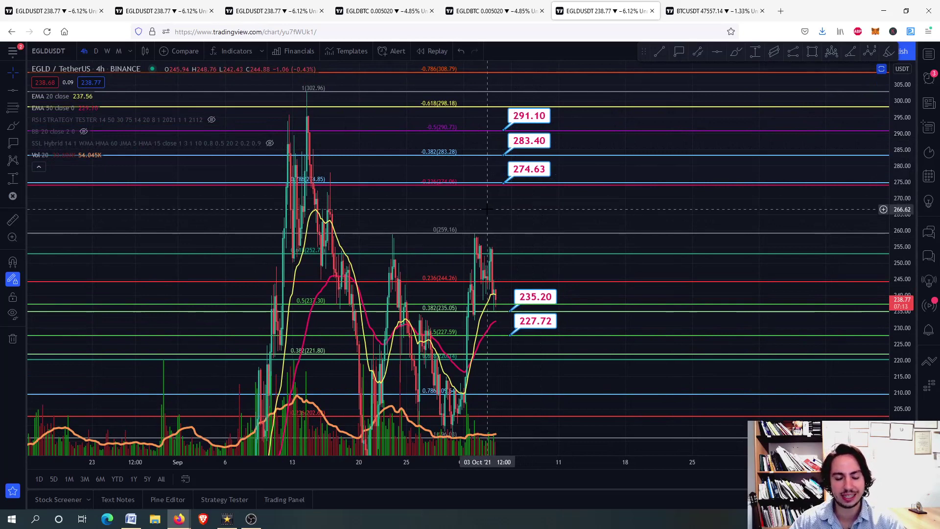
pyautogui.moveTo(487, 209); pyautogui.dragTo(500, 261)
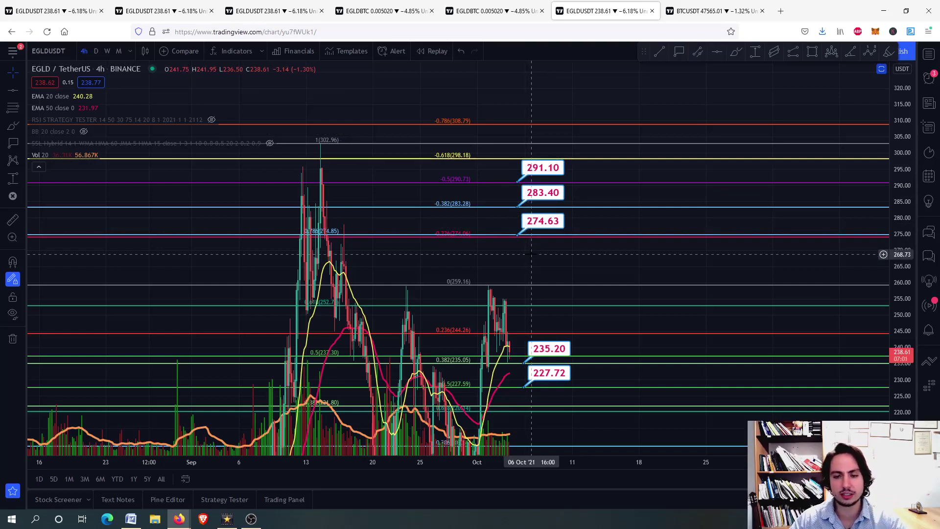
# Step: Switch to the four-hour BTCUSDT chart and examine the price around its labelled levels and the indicator panes
pyautogui.hotkey('ctrl', 'Tab')
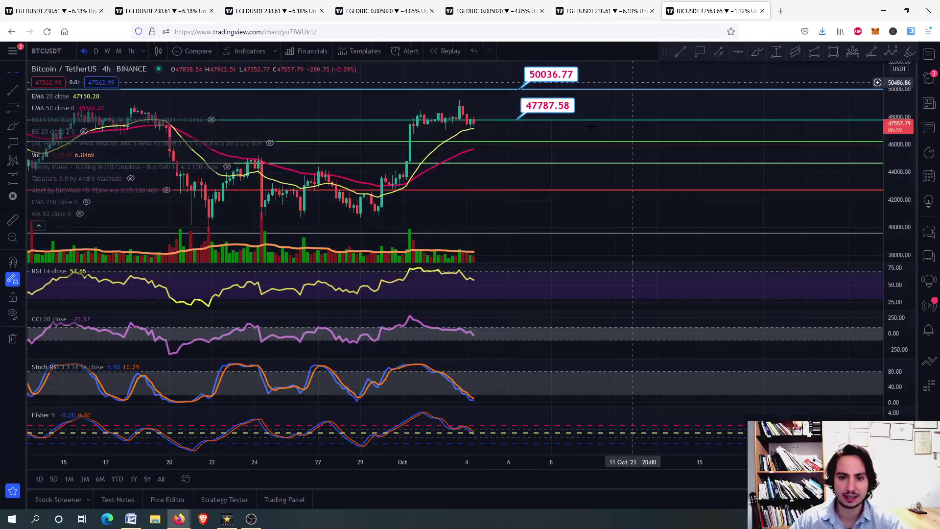
pyautogui.doubleClick(517, 136)
pyautogui.scroll(-2, 482, 181)
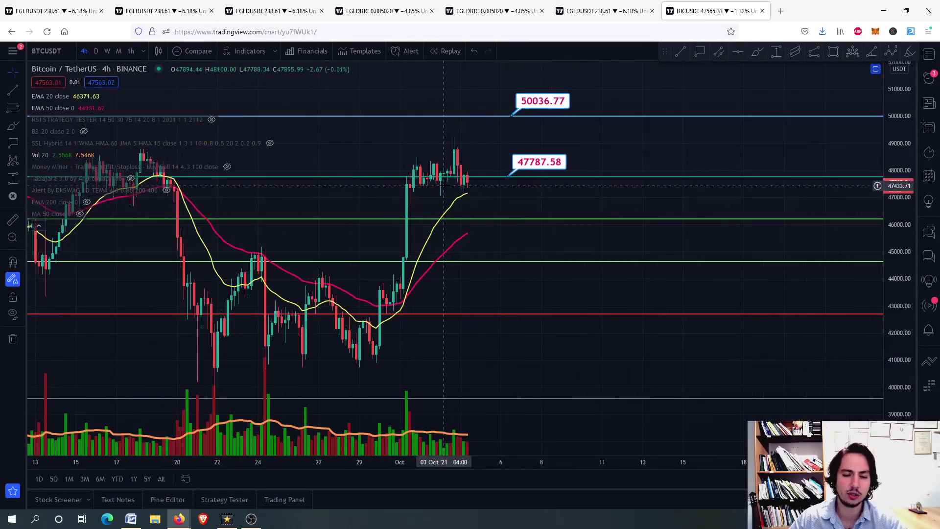
pyautogui.doubleClick(514, 204)
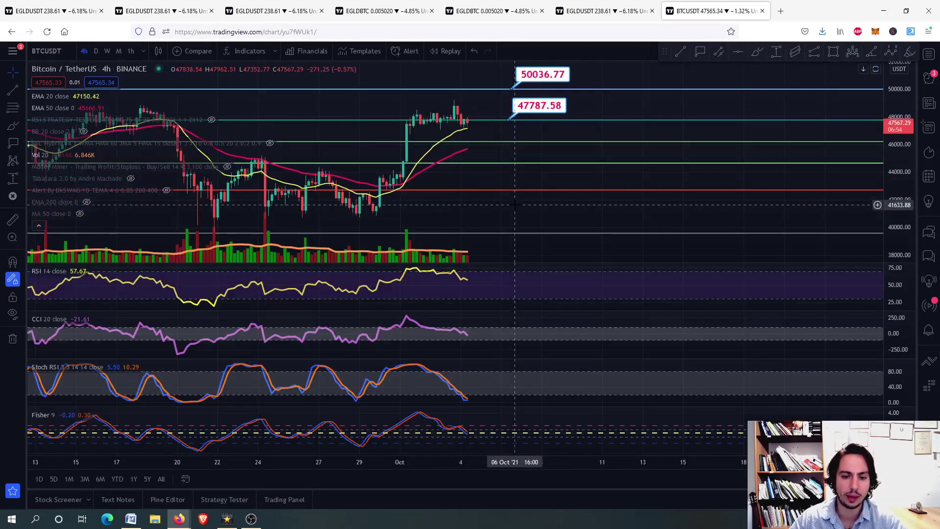
pyautogui.doubleClick(504, 374)
pyautogui.doubleClick(531, 313)
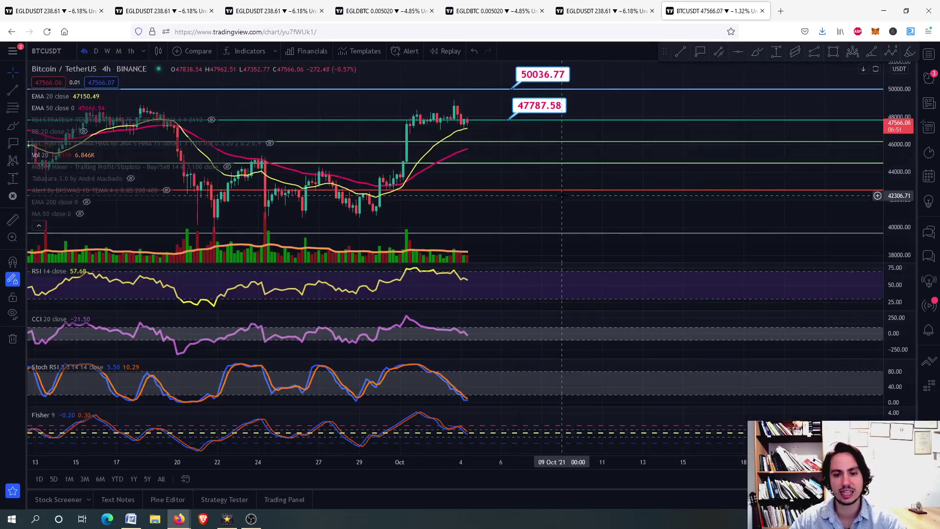
# Step: Return to the four-hour EGLDUSDT chart with the Fibonacci levels and review the labelled supports and upper targets
pyautogui.click(618, 14)
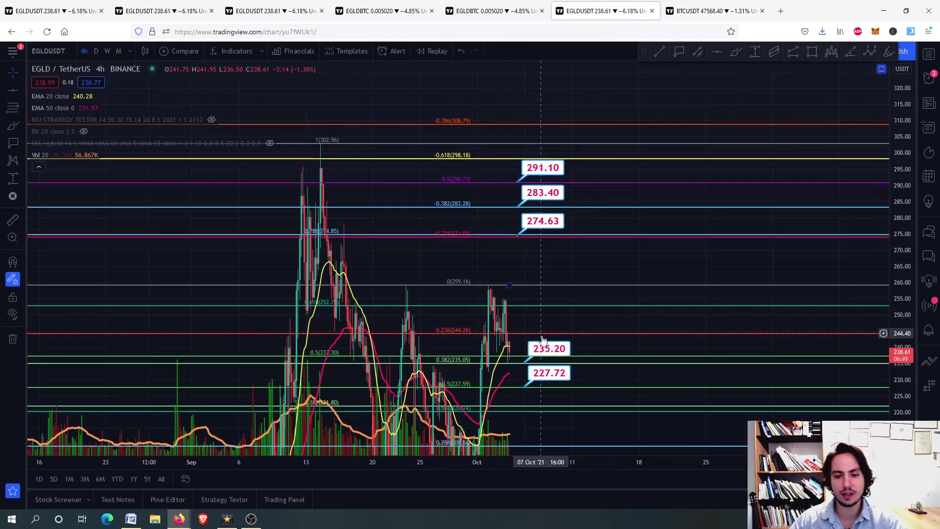
pyautogui.moveTo(519, 332); pyautogui.dragTo(514, 303)
pyautogui.scroll(4, 514, 303)
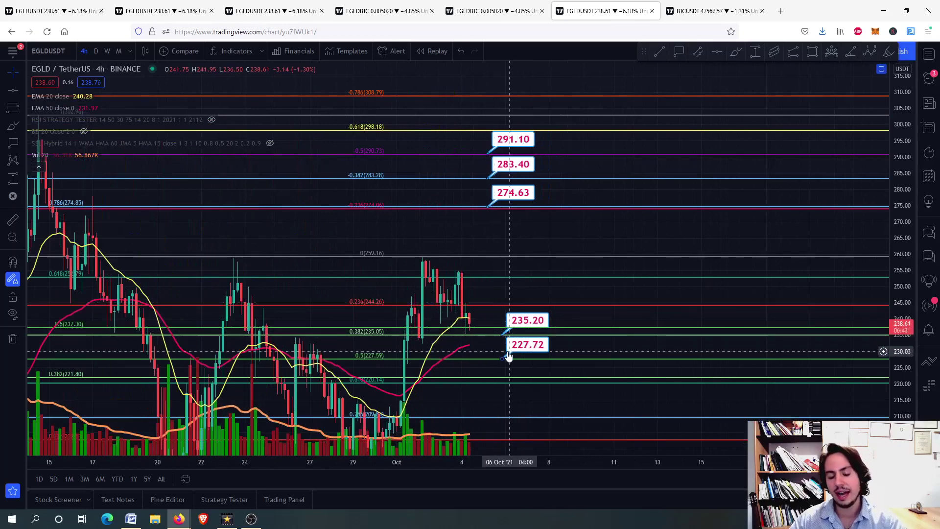
pyautogui.scroll(-2, 508, 357)
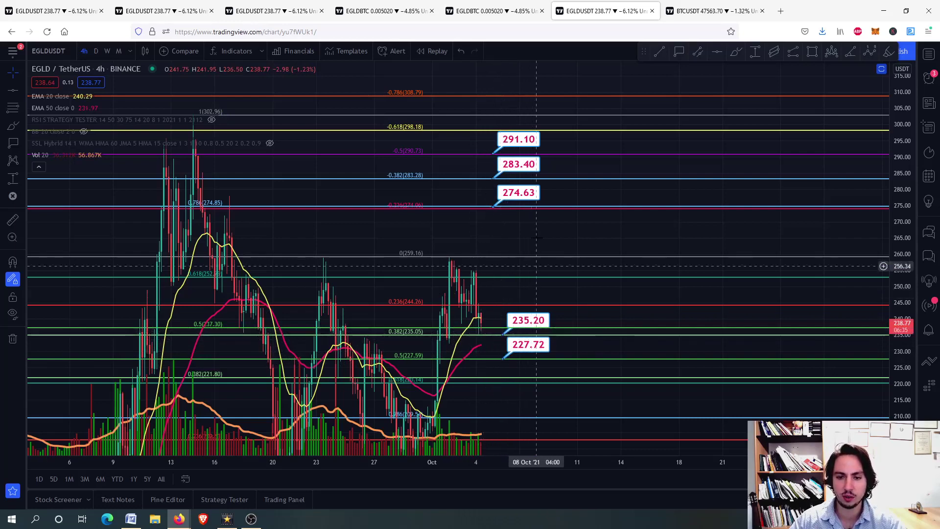
pyautogui.moveTo(518, 234)
pyautogui.mouseDown()
pyautogui.moveTo(516, 187)
pyautogui.moveTo(518, 243)
pyautogui.mouseUp()
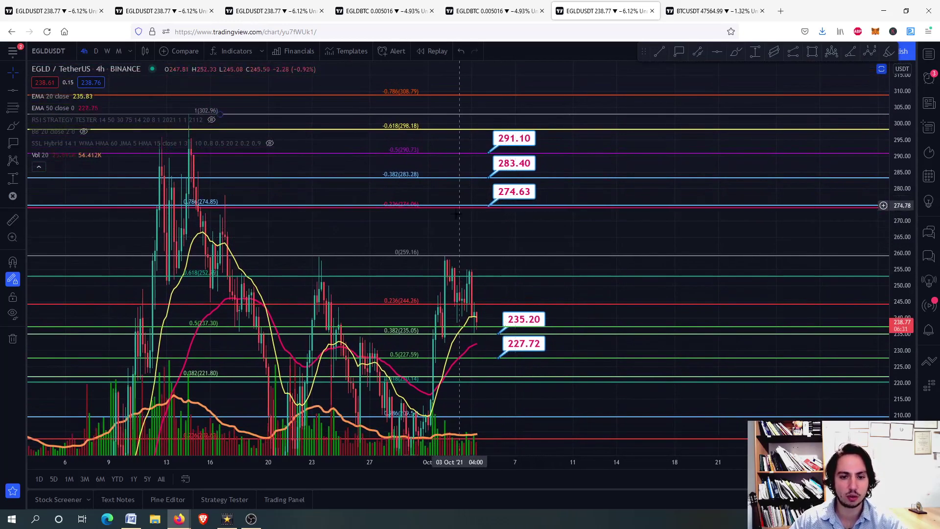